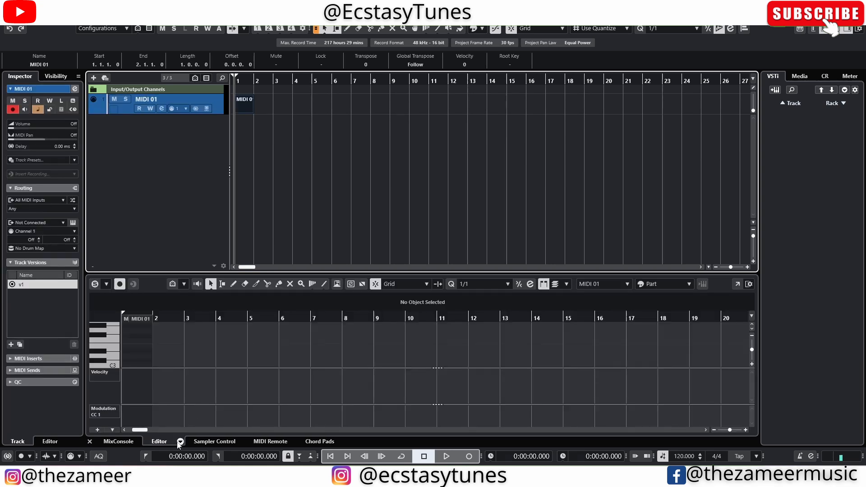
- Open the MIDI 01 part in the Drum Editor and show the Drum Machine
click(180, 442)
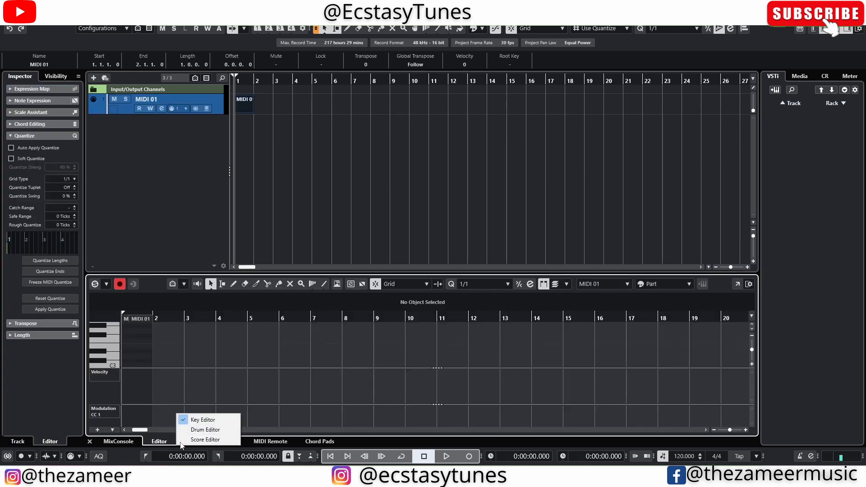
click(205, 427)
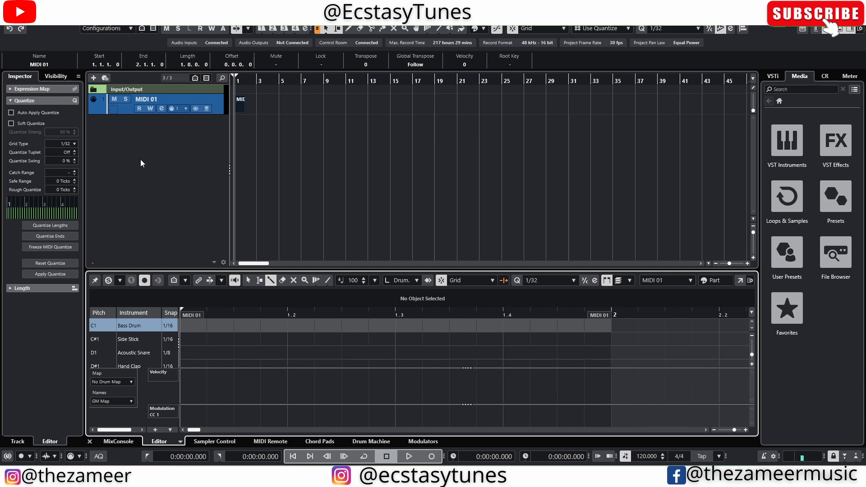
click(371, 442)
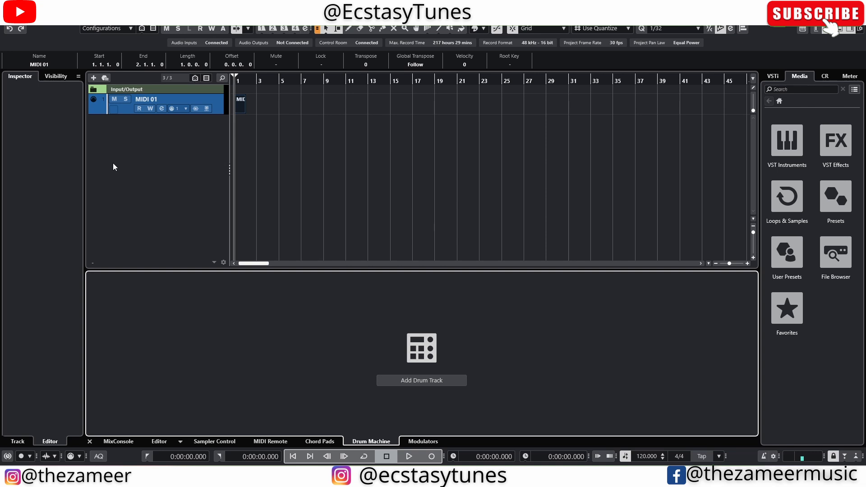
- Add Playbeat 3 from the VST Instruments as a new instrument track below MIDI 01
drag(240, 83, 239, 96)
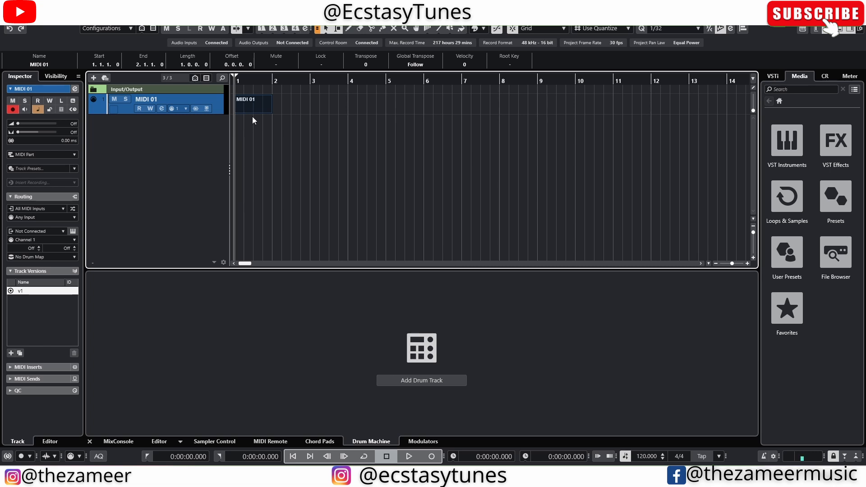
click(786, 139)
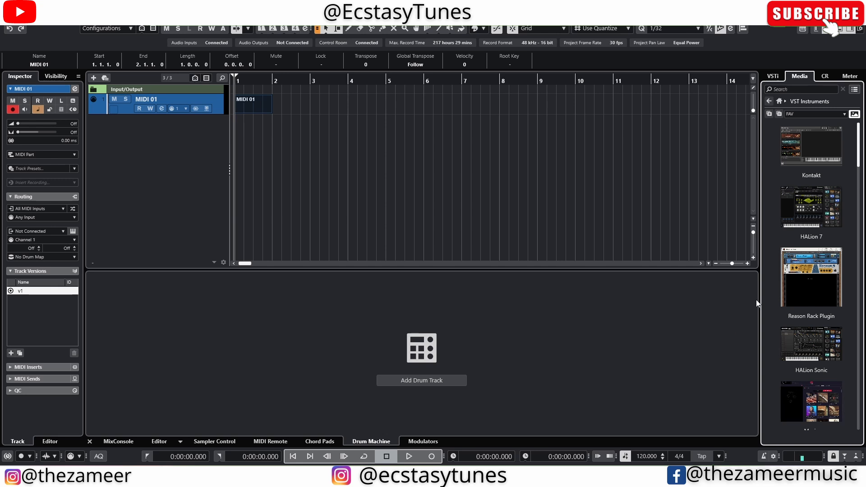
scroll(808, 286, down, 7)
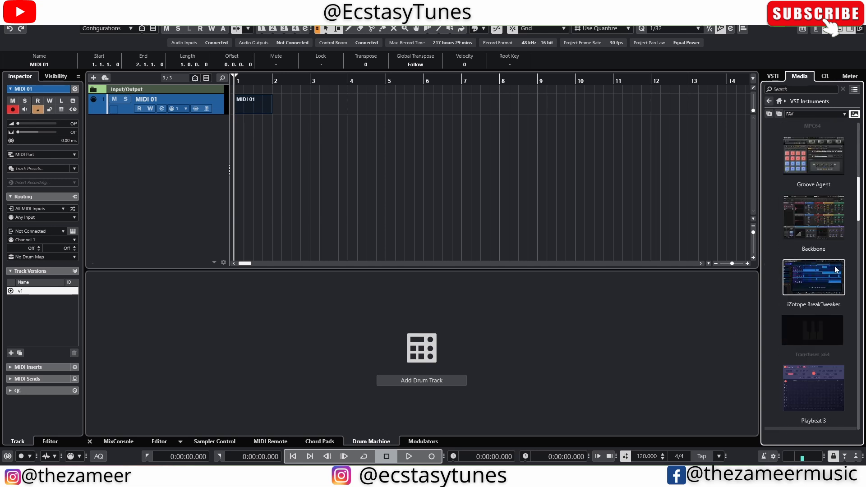
scroll(832, 294, down, 3)
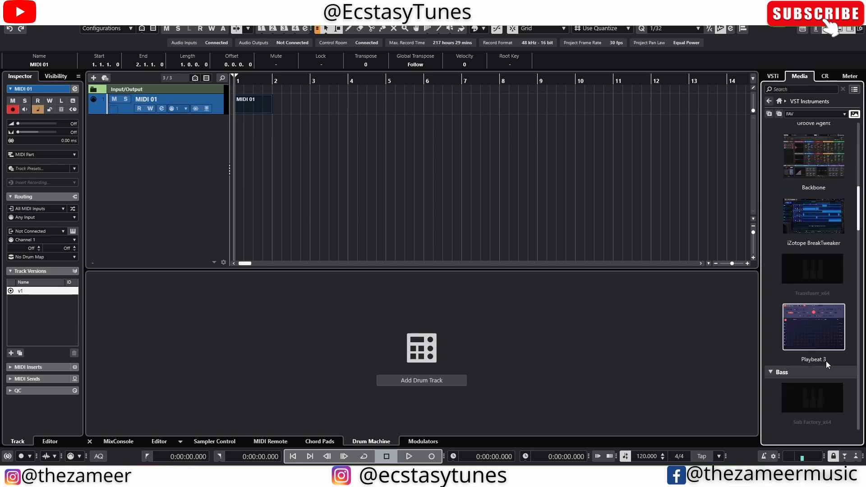
drag(820, 340, 161, 160)
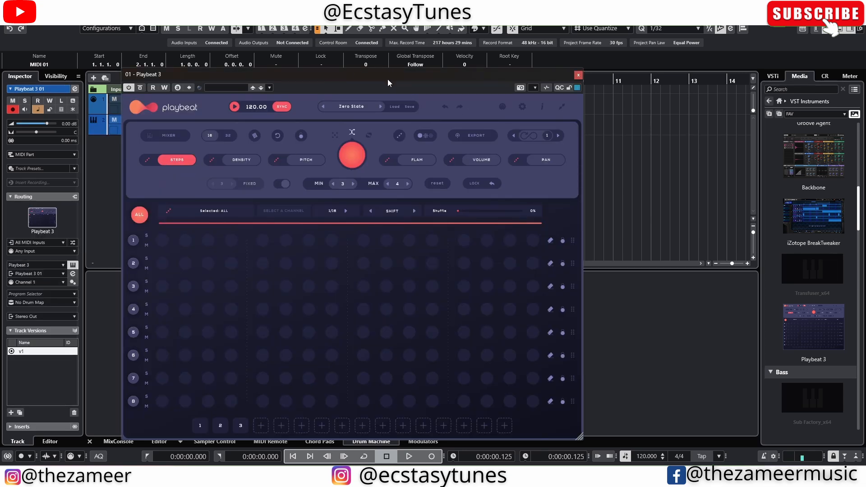
- Toggle steps 5 and 7 of channel 1 in the Playbeat 3 sequencer and close the plug-in window
click(264, 243)
click(267, 240)
click(309, 240)
click(578, 74)
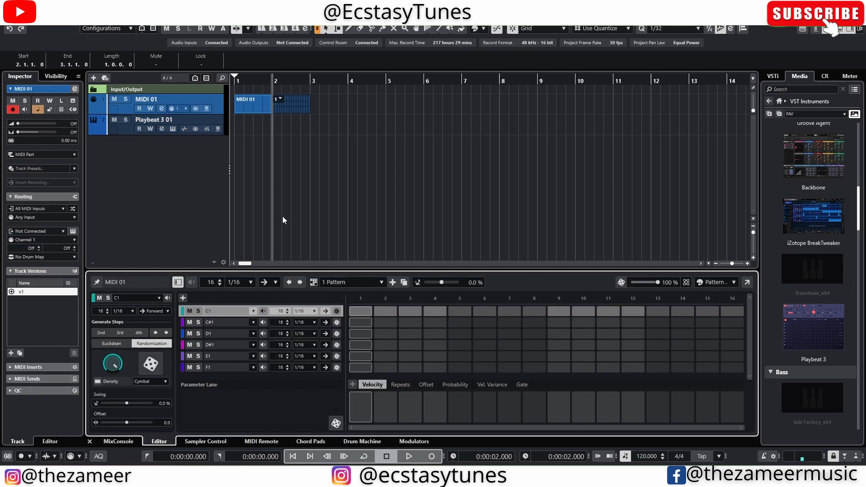
- Try steps 4 and 5 in the C1 lane of the MIDI 01 pattern and clear them
click(327, 154)
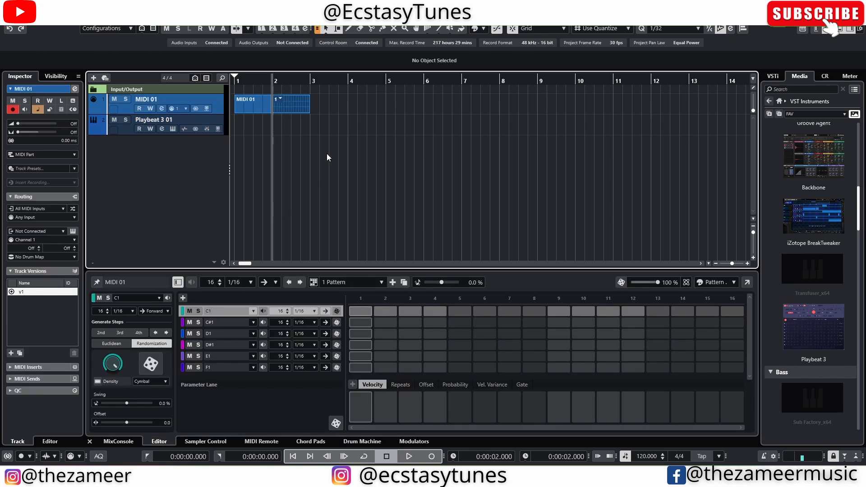
click(438, 311)
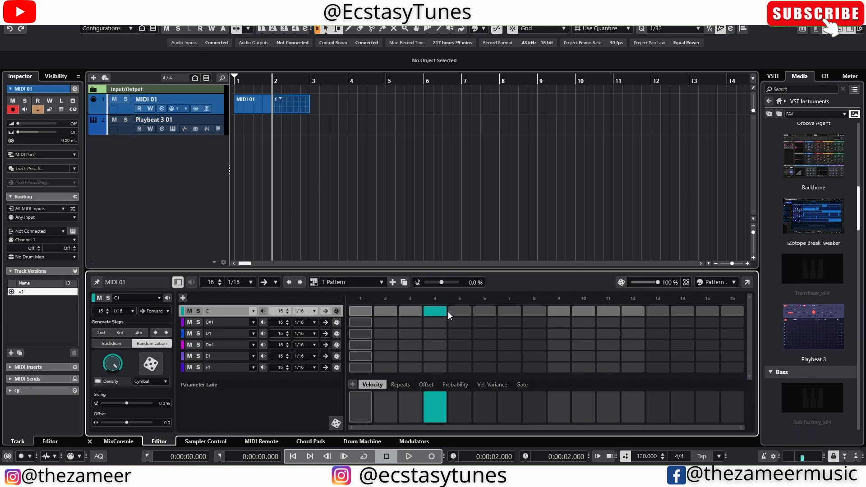
click(459, 311)
click(442, 311)
click(458, 311)
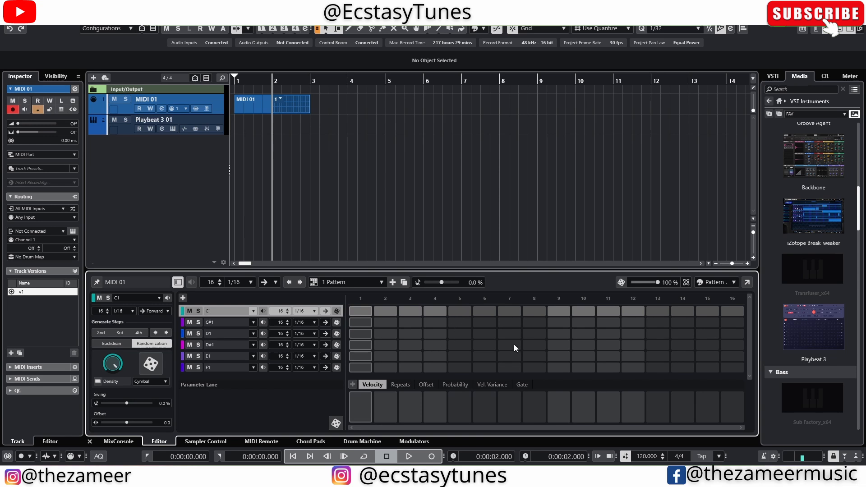
- Try steps 4, 5, 6 and 9 in the D#1 lane of the MIDI 01 pattern and clear them
click(559, 345)
click(484, 344)
click(459, 345)
click(435, 345)
click(457, 345)
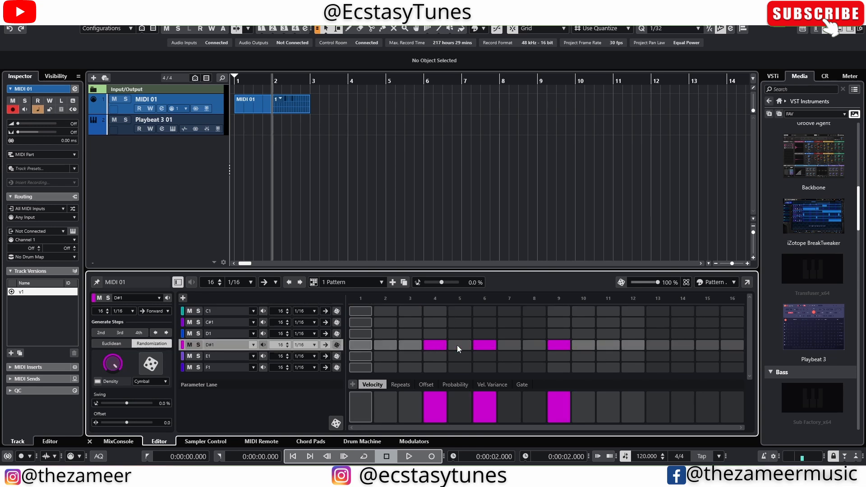
click(484, 345)
click(563, 343)
click(435, 345)
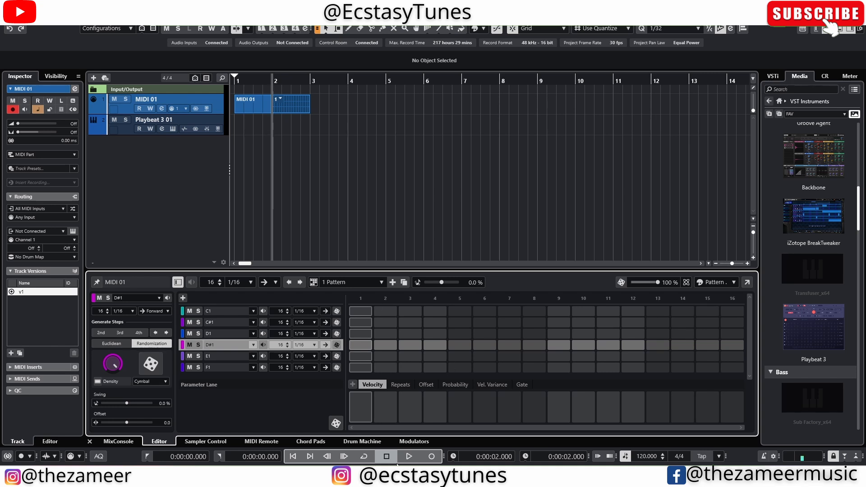
- Show the available modulators for the Playbeat 3 01 track and increase the track's height
click(402, 444)
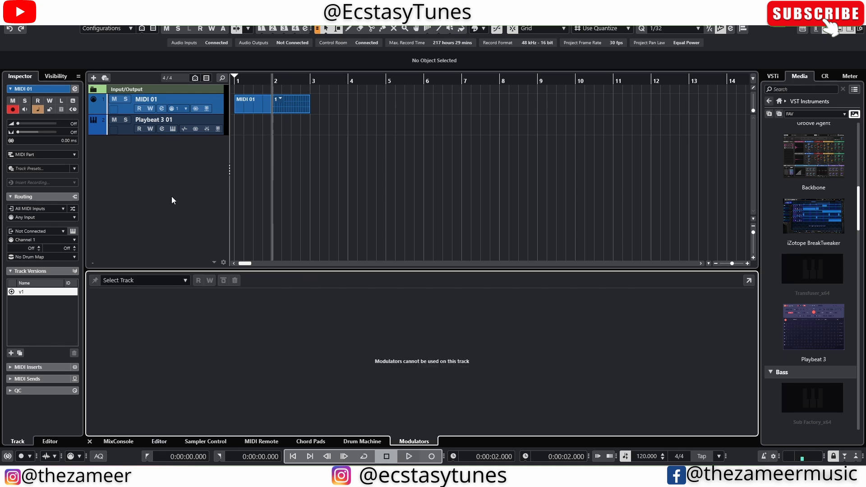
click(215, 120)
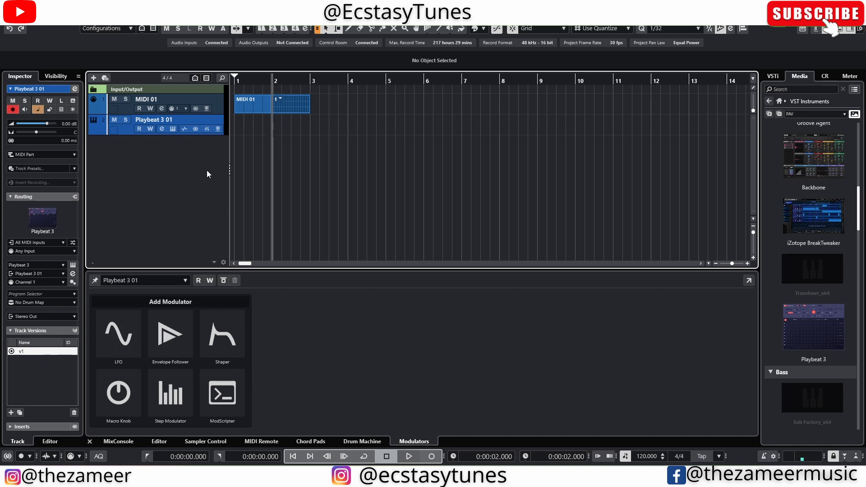
drag(211, 135, 207, 156)
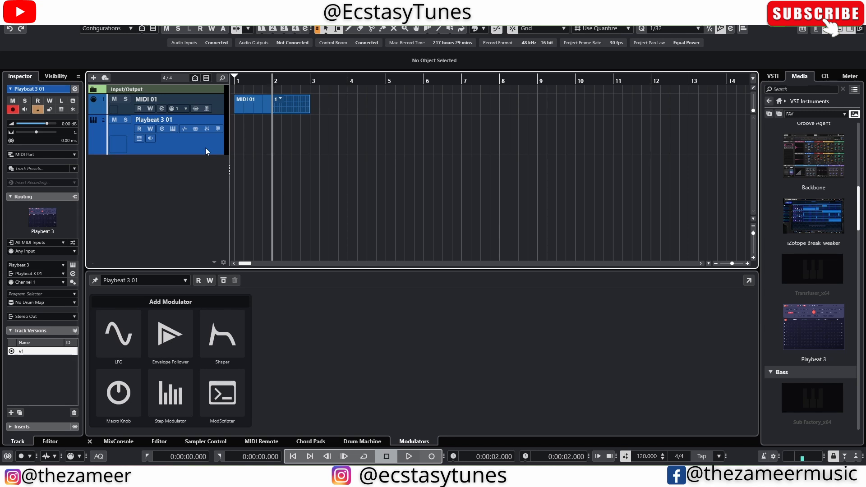
click(307, 302)
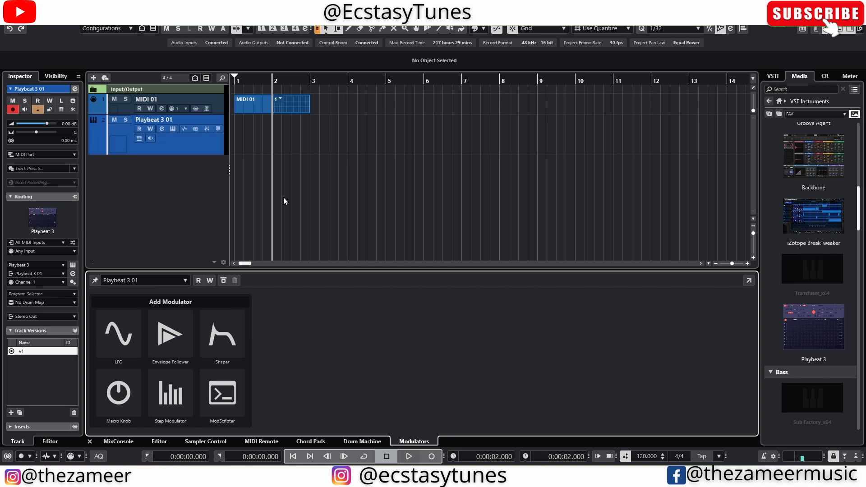
click(235, 128)
drag(235, 129, 307, 149)
click(331, 151)
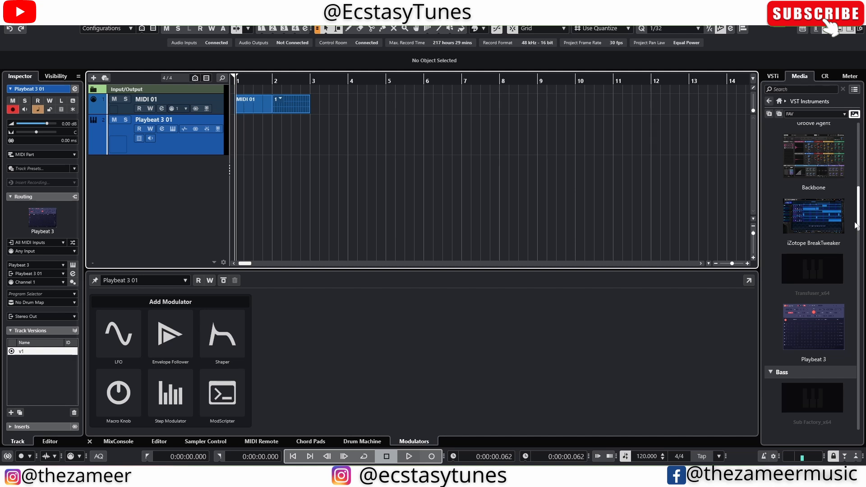
- Search the media files for "guitar" and create a sampler track from the Cinema - Ambient Guitar Amaj 30 sample
click(778, 101)
click(830, 269)
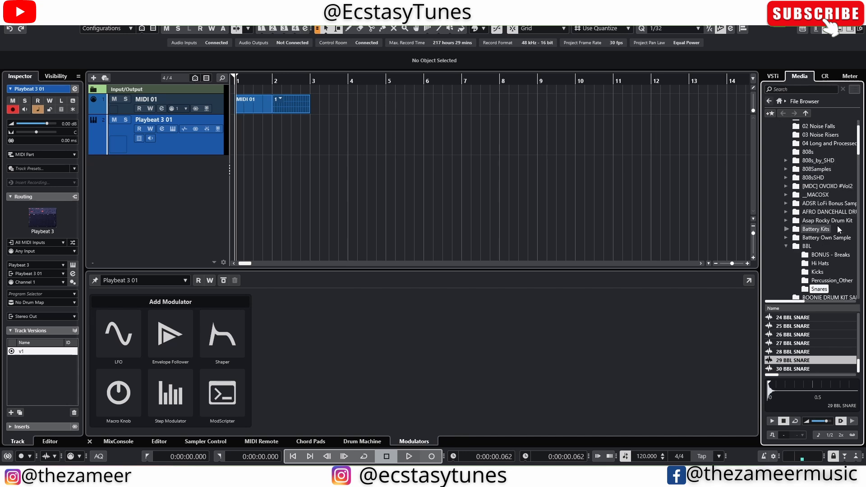
text(guitar)
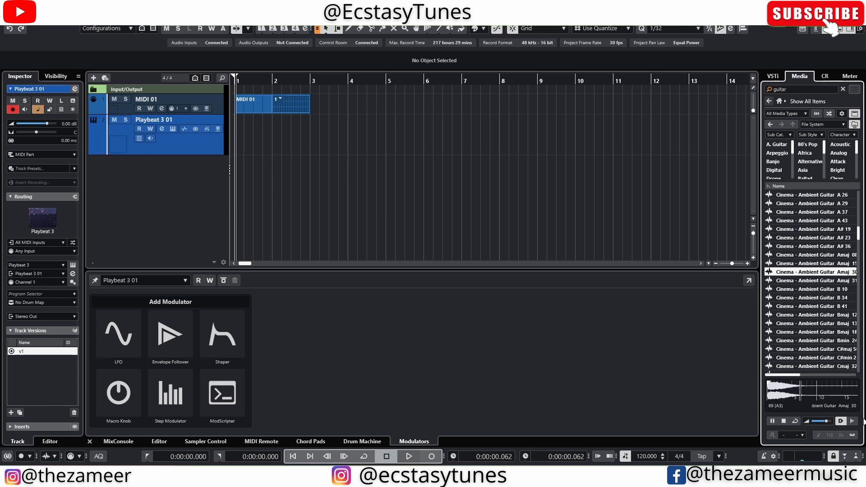
right_click(787, 272)
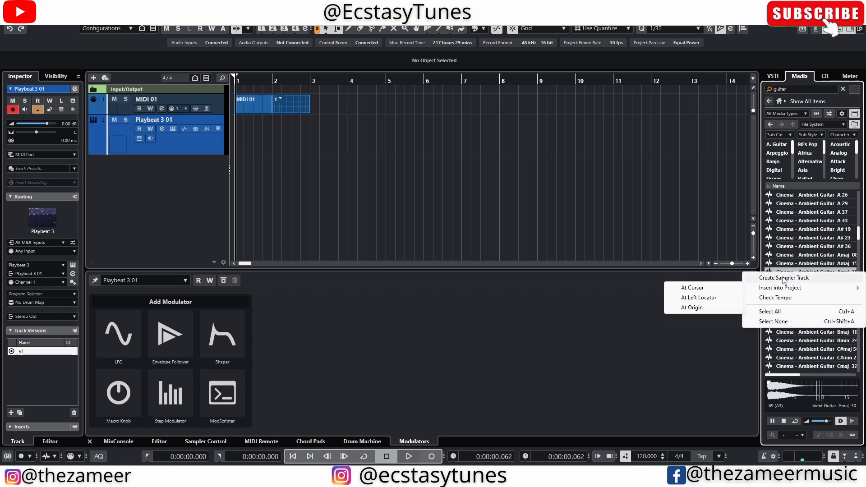
click(783, 277)
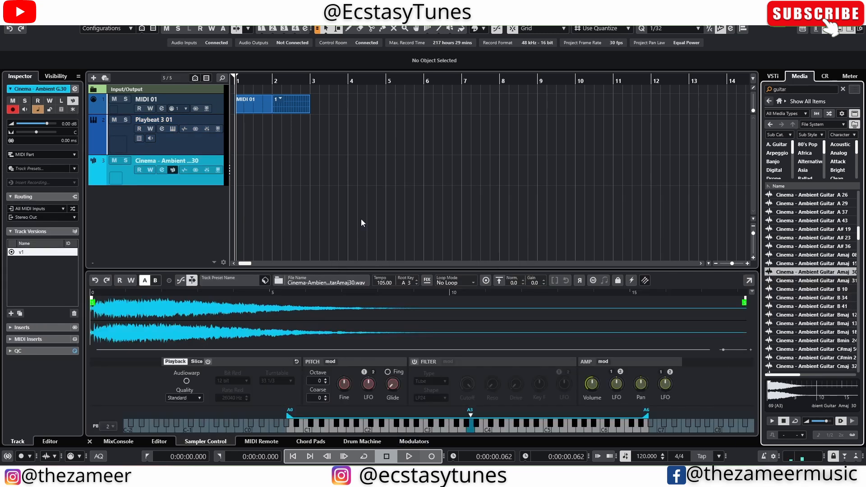
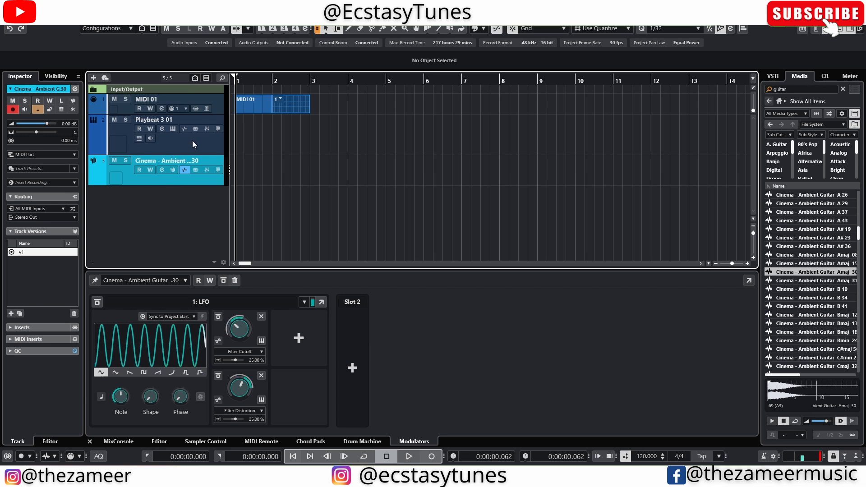
- Insert the Steinberg Volume plug-in in the first insert slot of the Cinema - Ambient Guitar Amaj 30 track
click(193, 143)
click(203, 176)
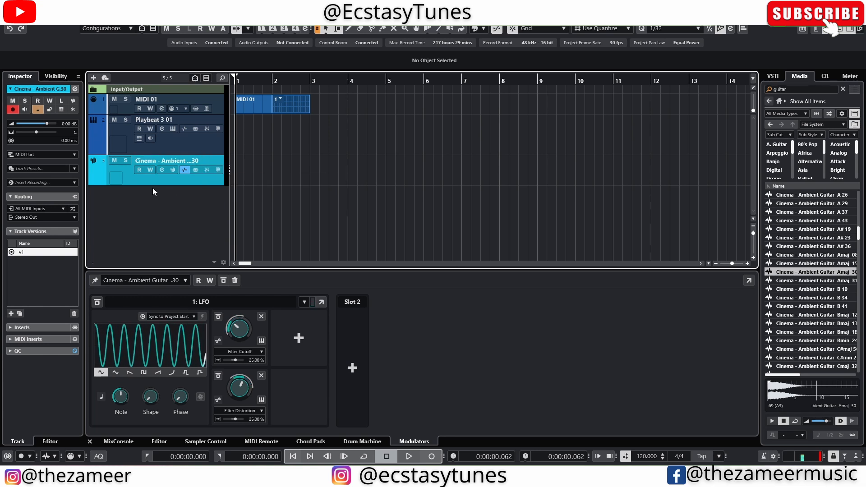
click(163, 170)
click(268, 139)
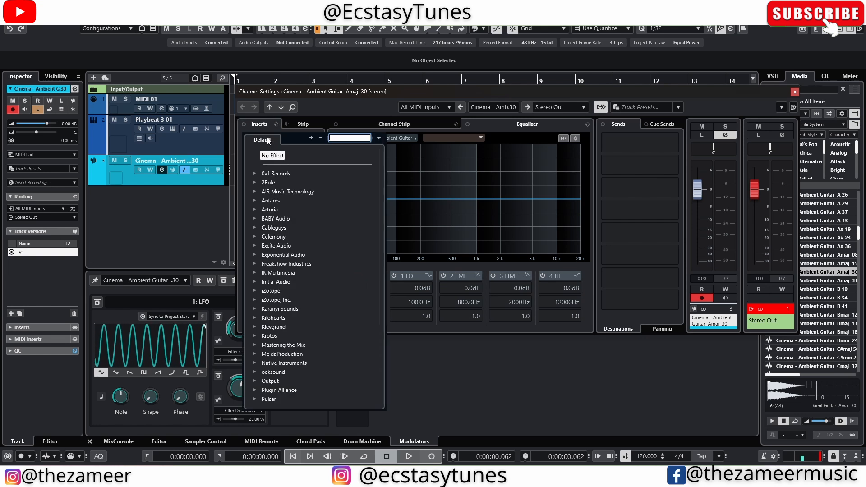
text(vol)
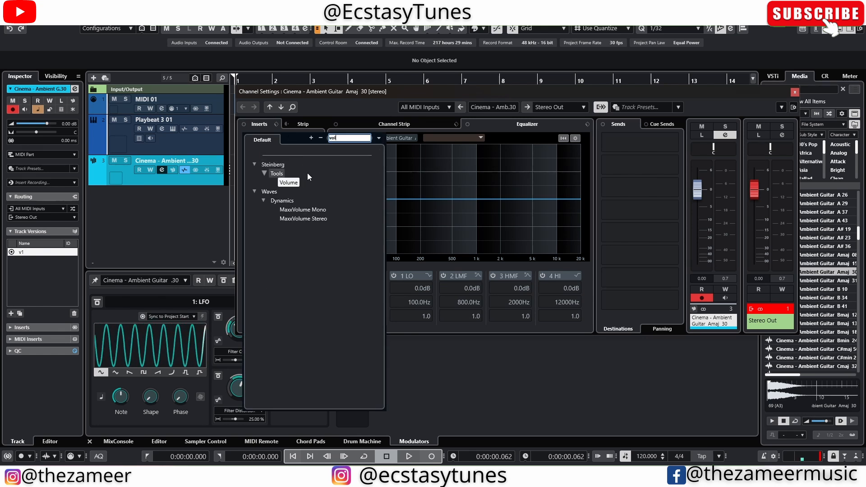
click(288, 183)
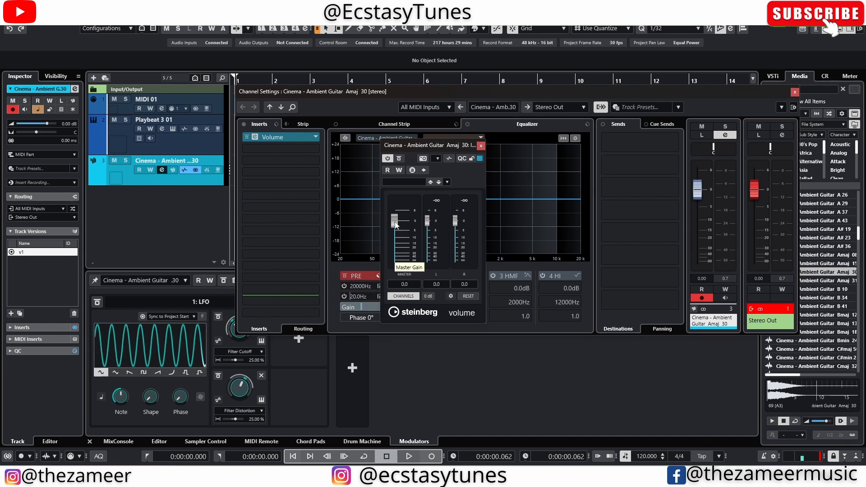
- Set the Volume plug-in's left channel to -4.5 and its right channel to -3.0
click(781, 279)
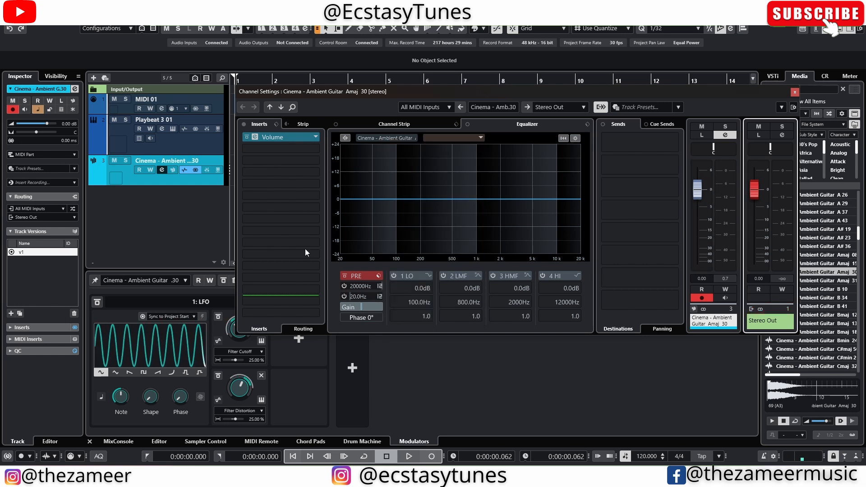
click(284, 142)
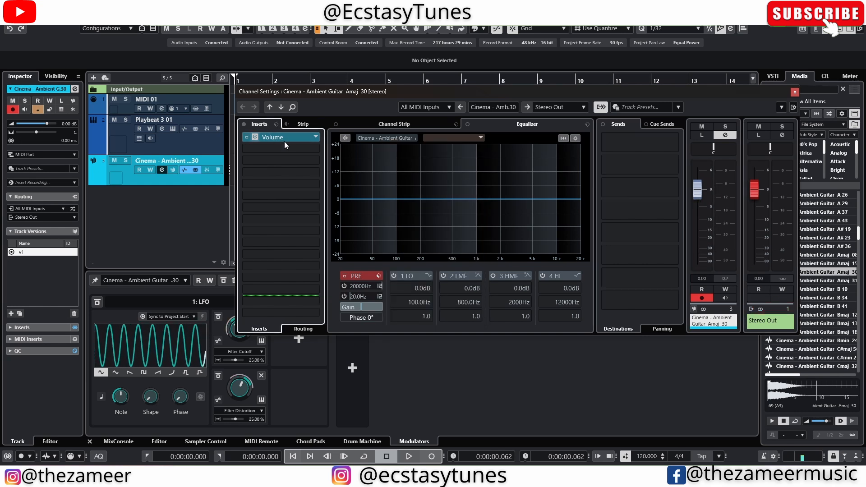
click(284, 139)
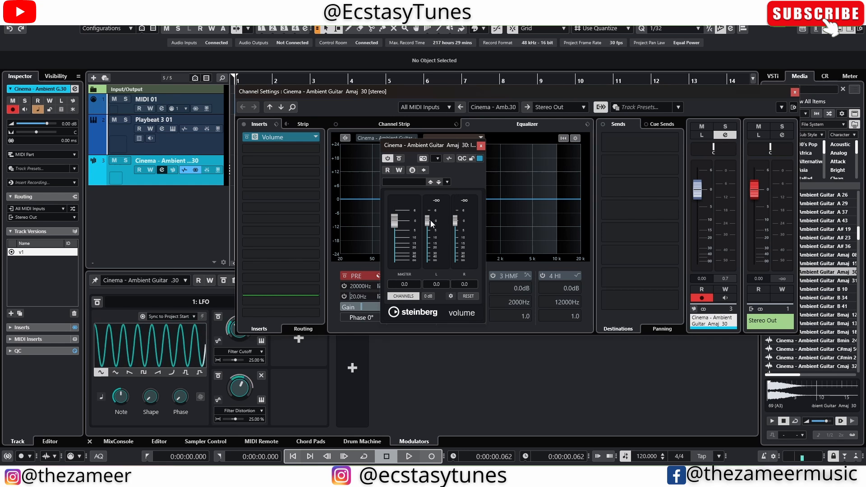
drag(430, 220, 427, 229)
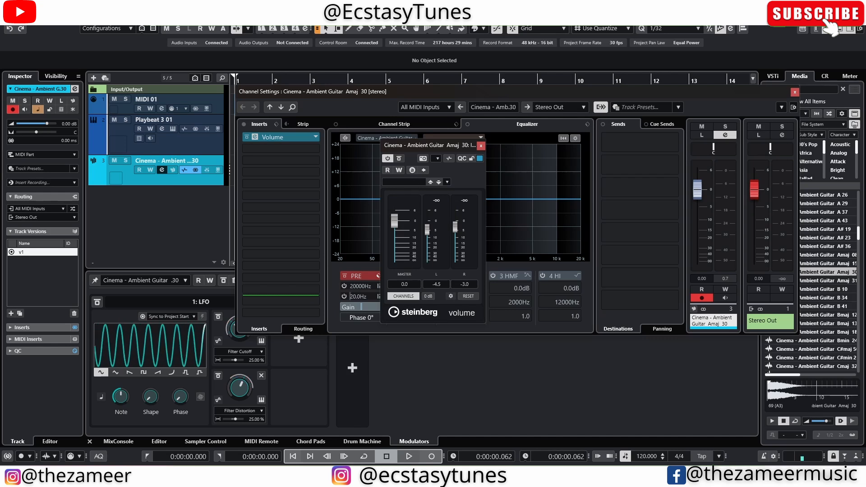
- Switch the guitar channel to the Stereo Combined Panner with L63 and R69, and set the Volume plug-in's right channel to -5.0
right_click(711, 149)
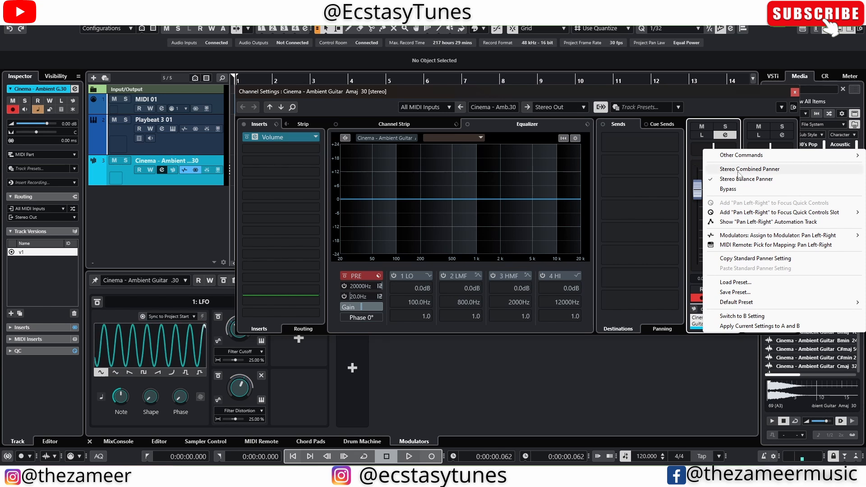
click(737, 170)
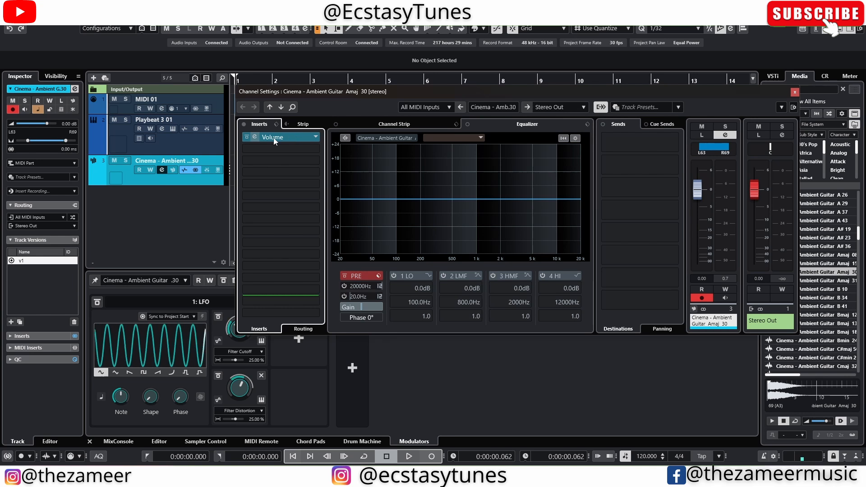
click(293, 135)
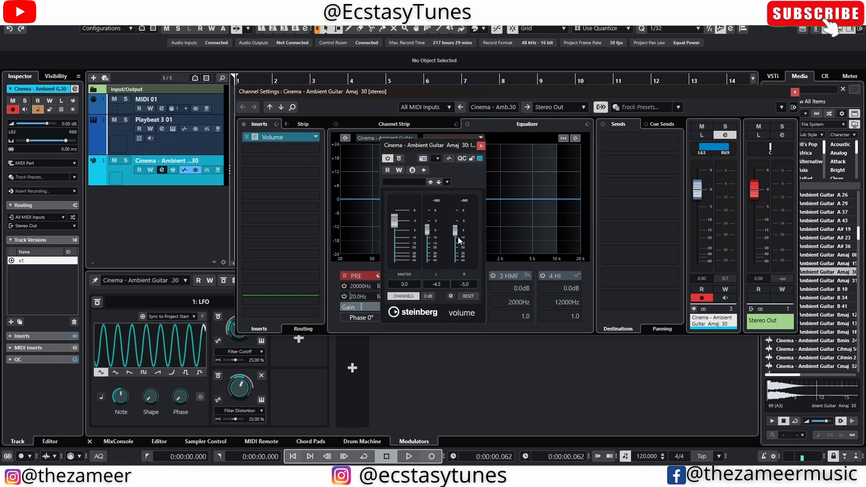
- Lower the Volume plug-in's left channel on the Cinema - Ambient Guitar Amaj 30 track to -11.2
click(793, 94)
click(174, 182)
key(h)
key(h)
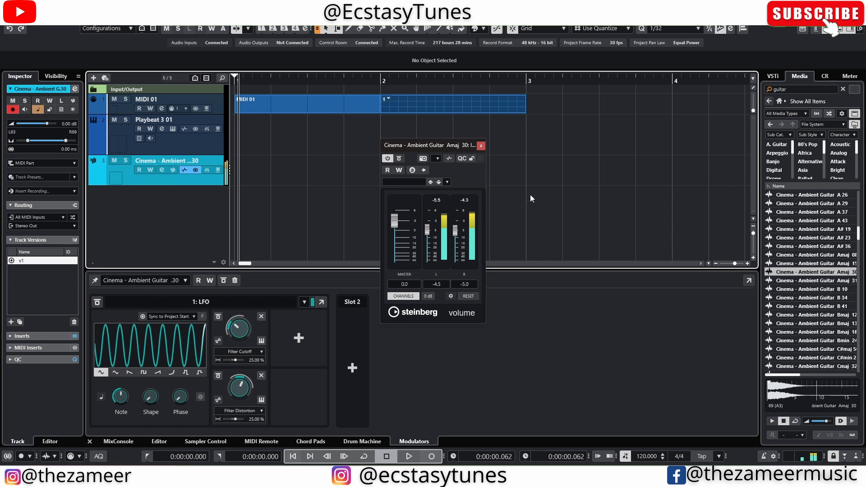
click(161, 171)
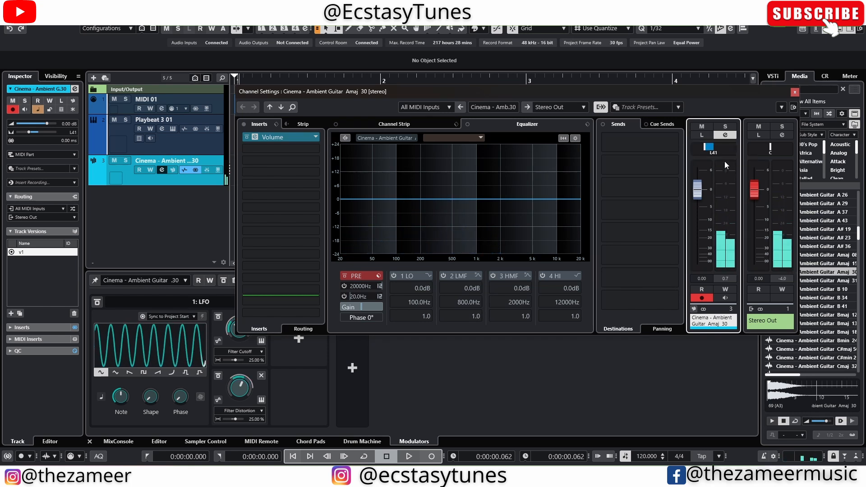
mouse_move(422, 96)
mouse_down()
mouse_move(448, 96)
mouse_move(436, 96)
mouse_up()
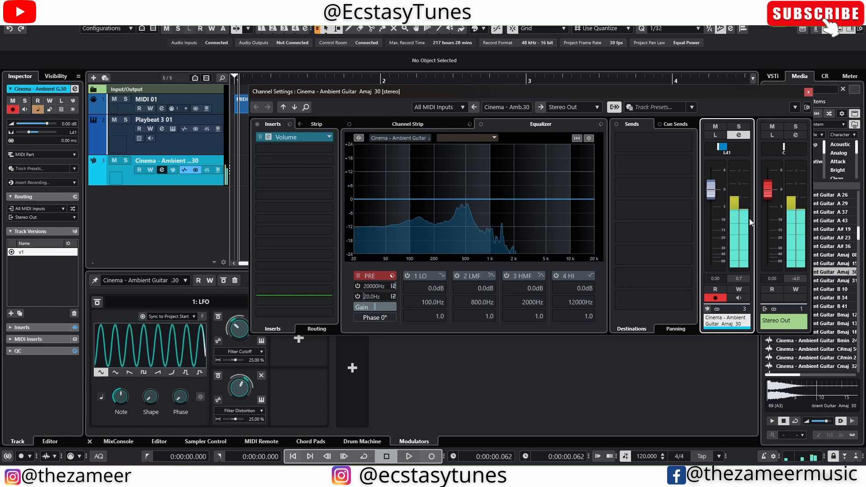
click(293, 138)
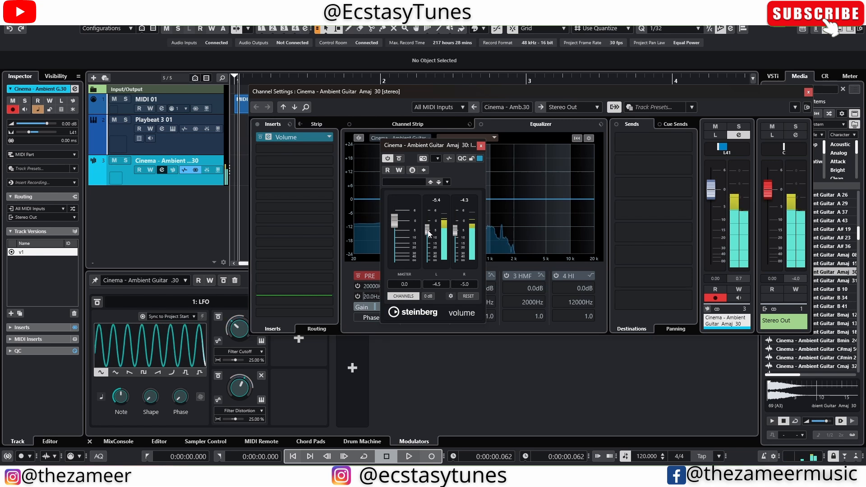
drag(427, 230, 429, 242)
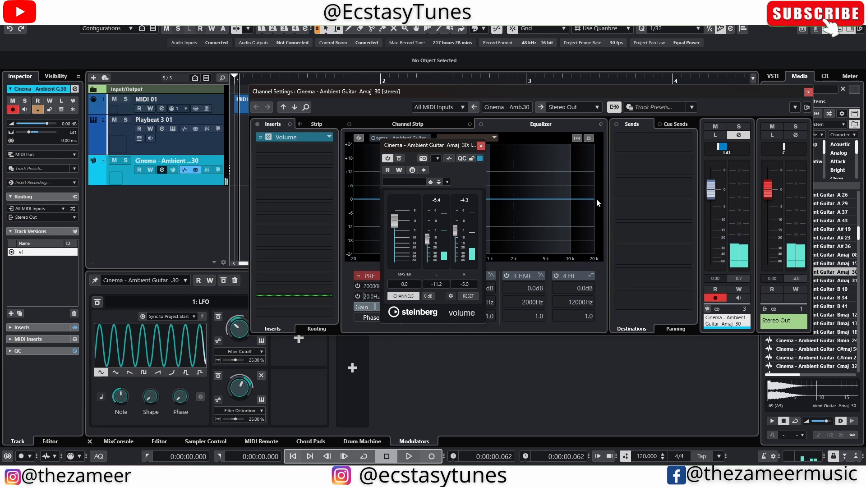
click(268, 137)
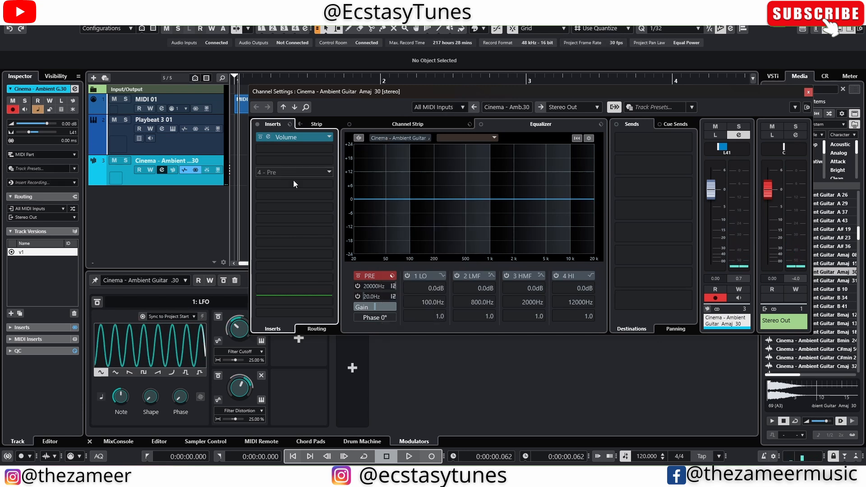
- Search the effects for "shimmer" and insert Shimmer in the second insert slot of the guitar channel
click(302, 152)
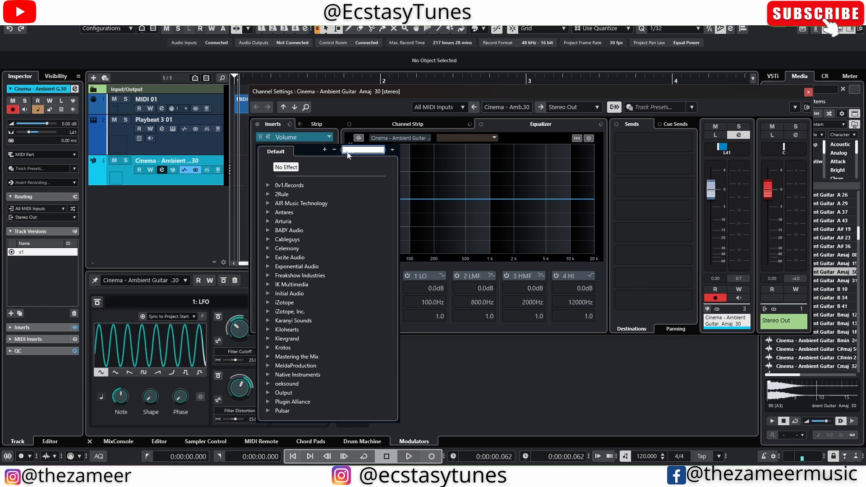
text(shimmer)
click(327, 191)
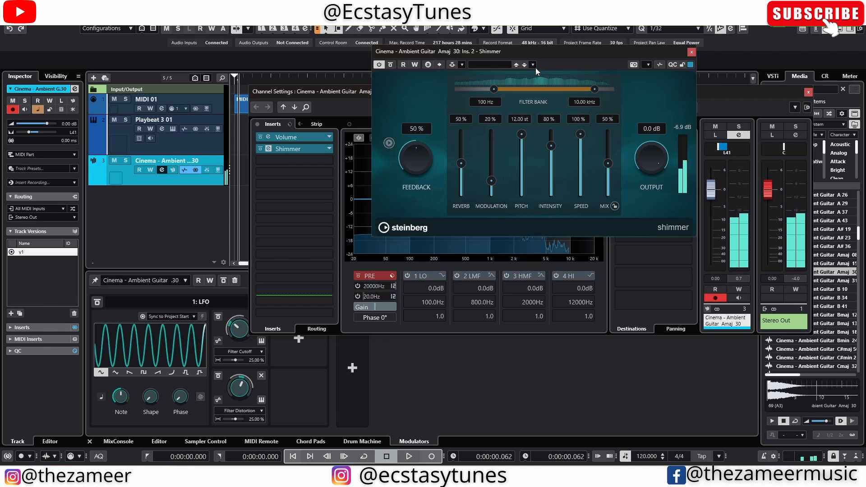
- Load the Choir Upper Stru preset in Shimmer and set Feedback to 51 % and Speed to 85 %
click(524, 65)
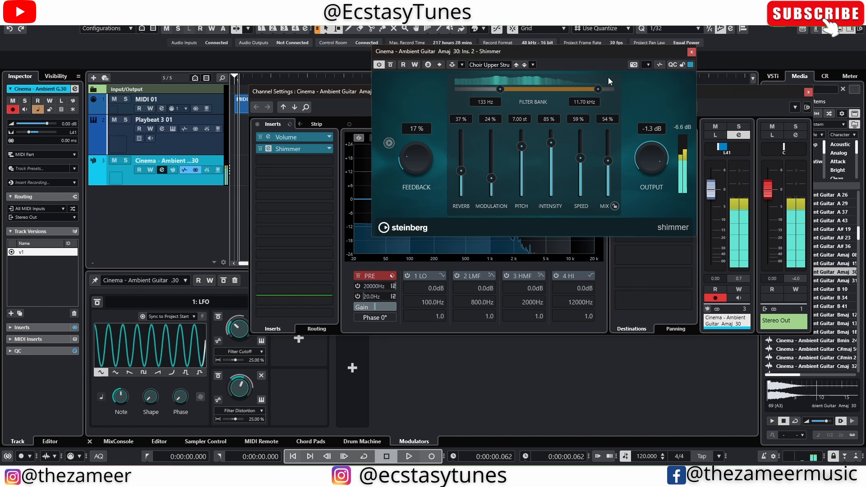
drag(415, 167, 418, 138)
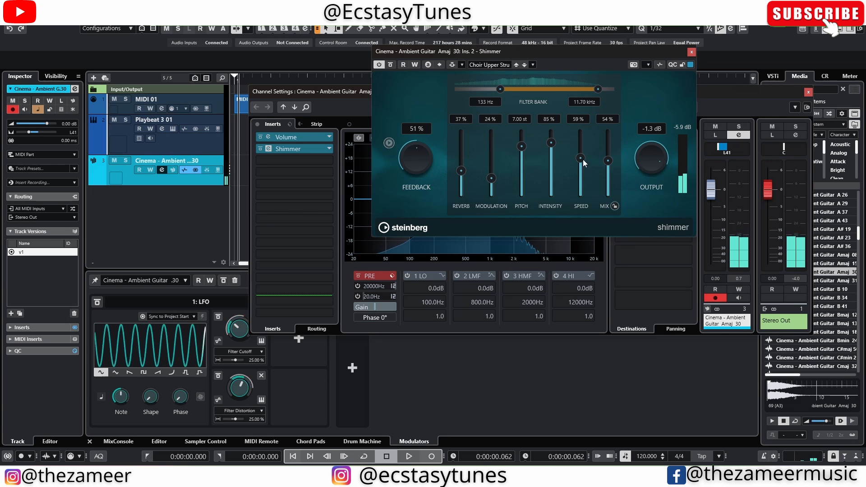
drag(580, 158, 582, 137)
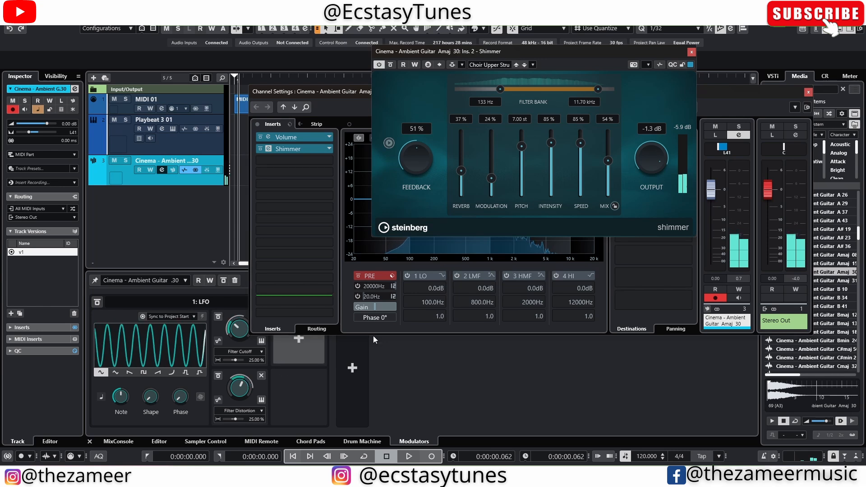
- Assign Shimmer's Pitch as a third target of the guitar track's LFO and set its modulation depth to 56.76 %
click(310, 348)
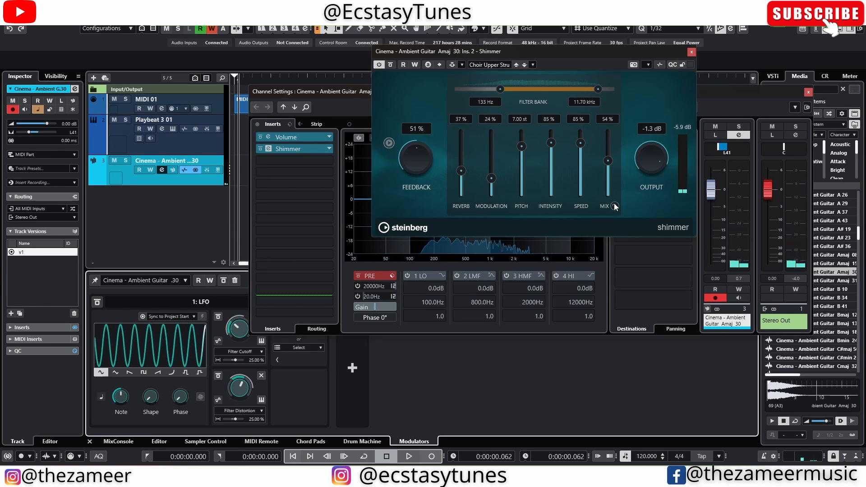
click(520, 147)
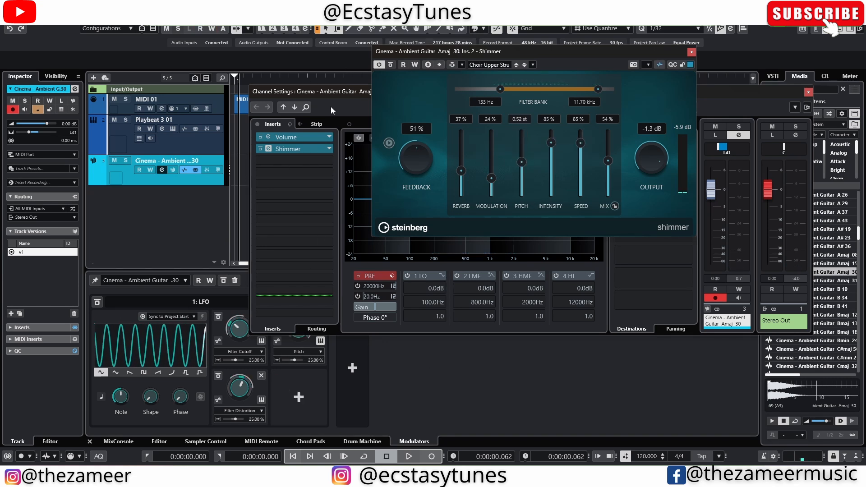
drag(331, 107, 328, 83)
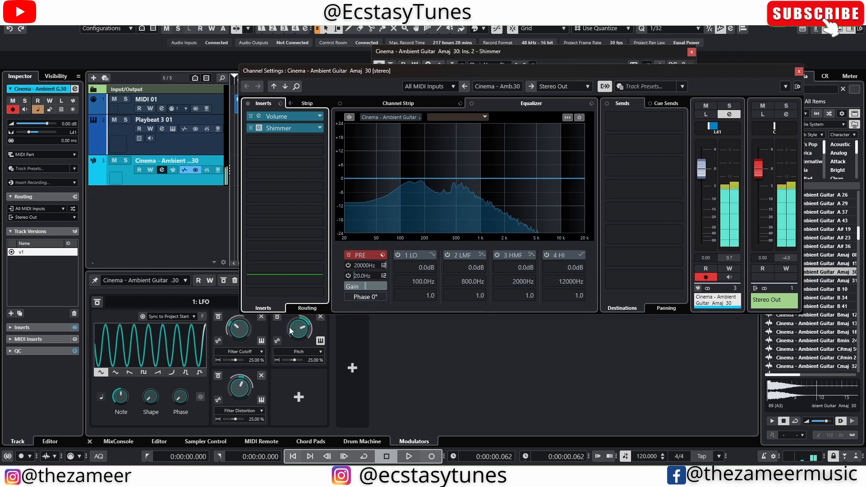
click(292, 332)
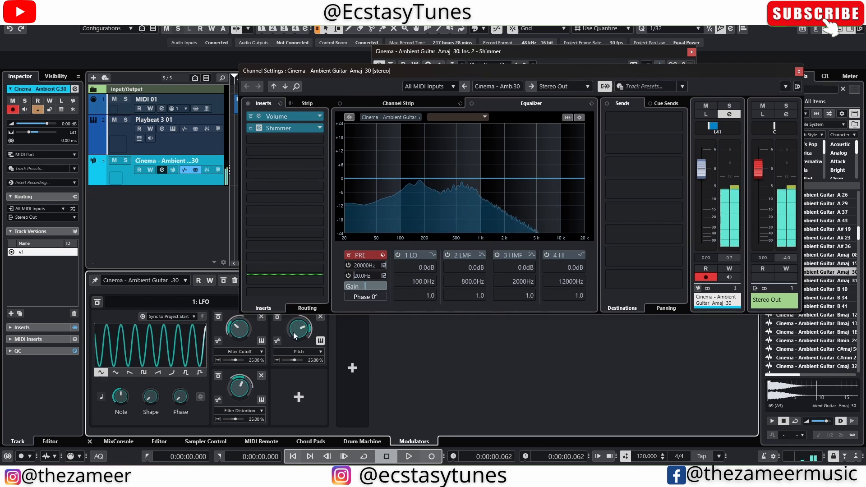
click(295, 360)
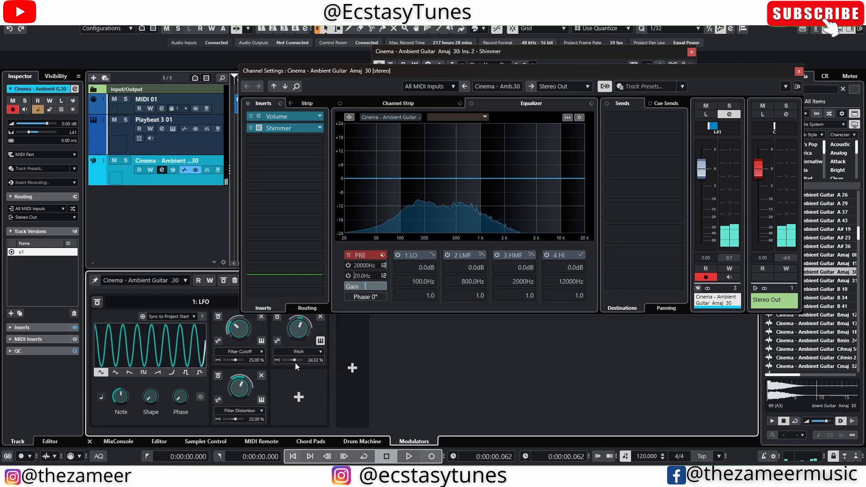
drag(295, 363, 301, 359)
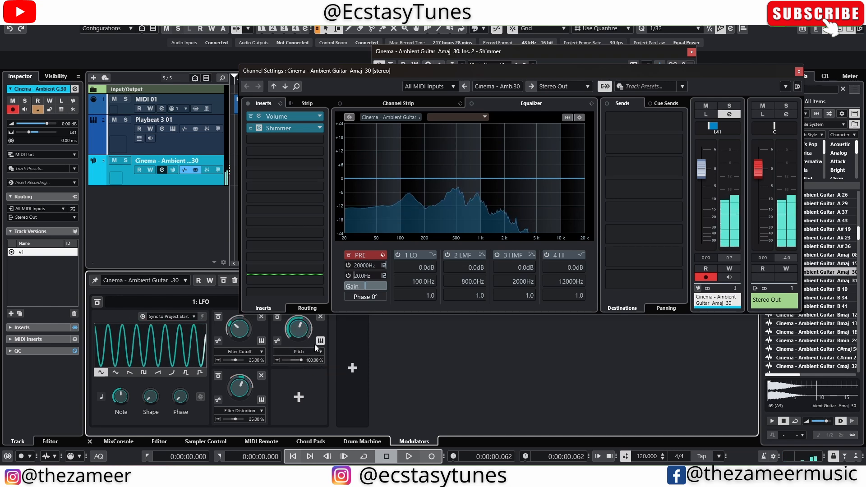
drag(301, 360, 298, 360)
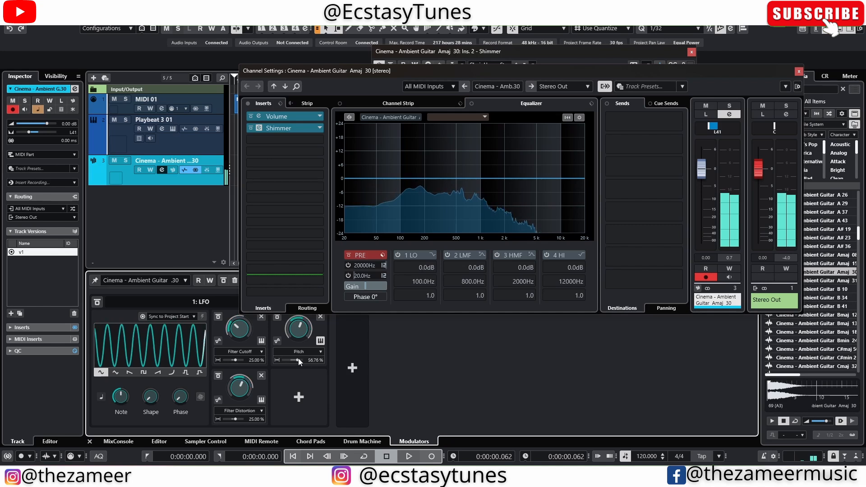
- Cut the guitar channel's low EQ band to -24.0 dB at 38.7 Hz and its low-mid band to -12.2 dB at 217.1 Hz
drag(352, 181, 366, 236)
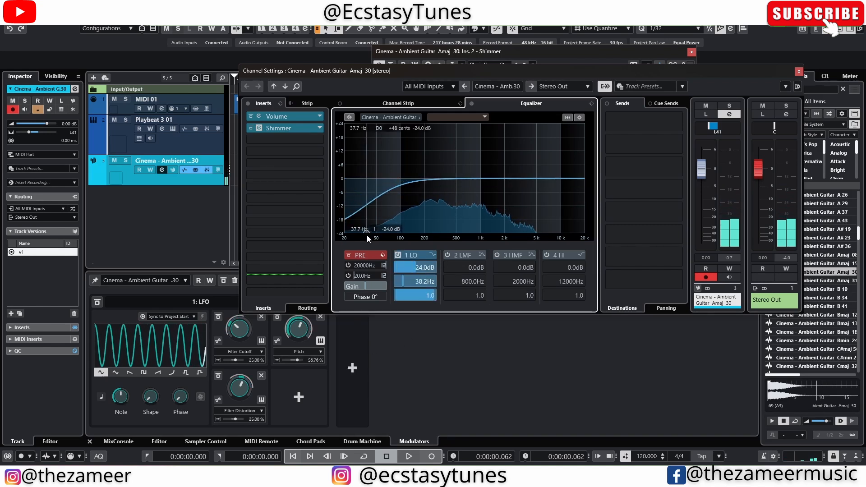
drag(431, 179, 426, 207)
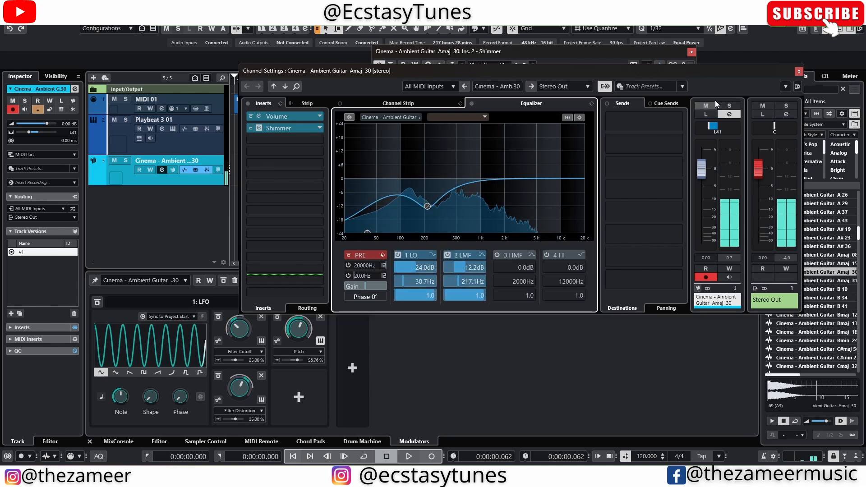
click(799, 72)
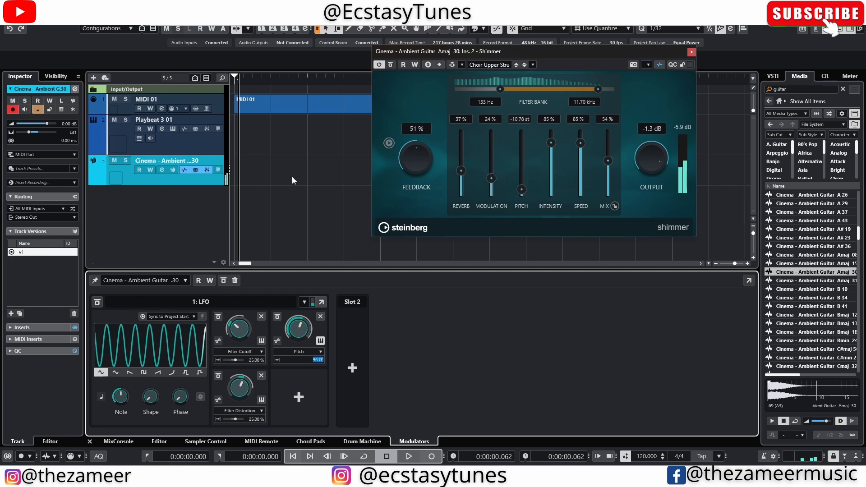
- Bypass the LFO's Pitch, Filter Cutoff and Filter Distortion targets and the guitar channel's Volume and Shimmer inserts
click(277, 316)
click(218, 316)
click(218, 375)
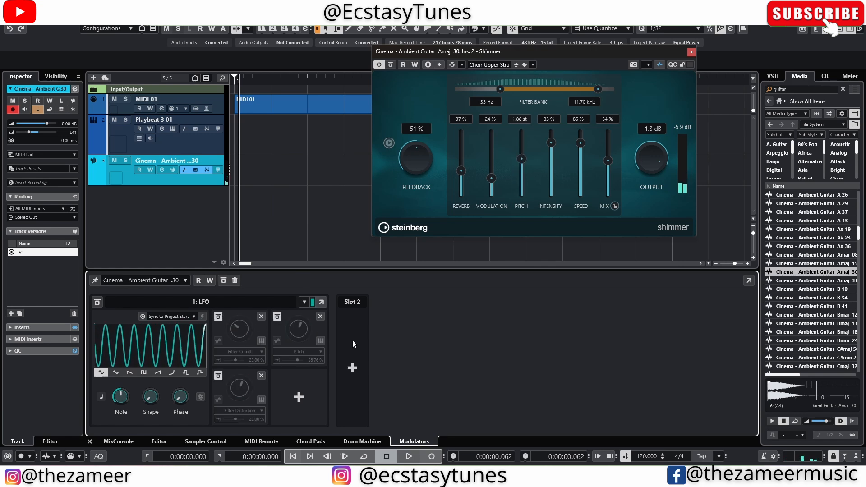
key(e)
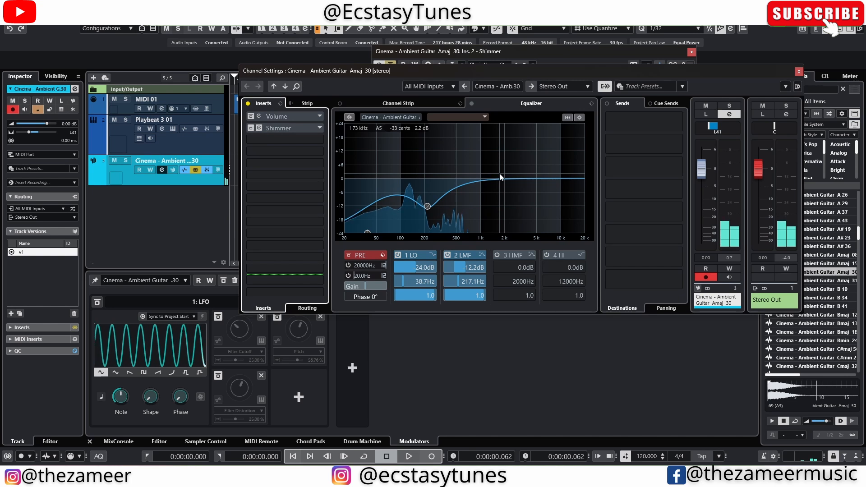
click(798, 71)
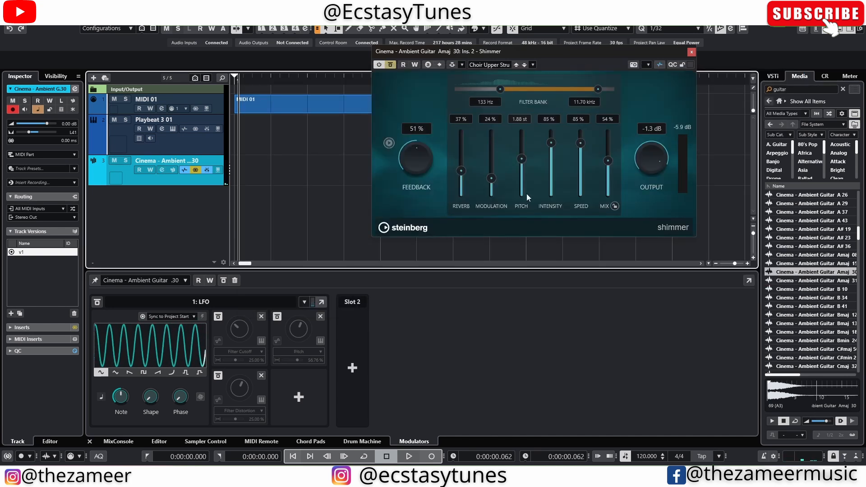
- Raise the guitar sampler's filter cutoff to 22000 Hz, and lower it again slightly
click(173, 170)
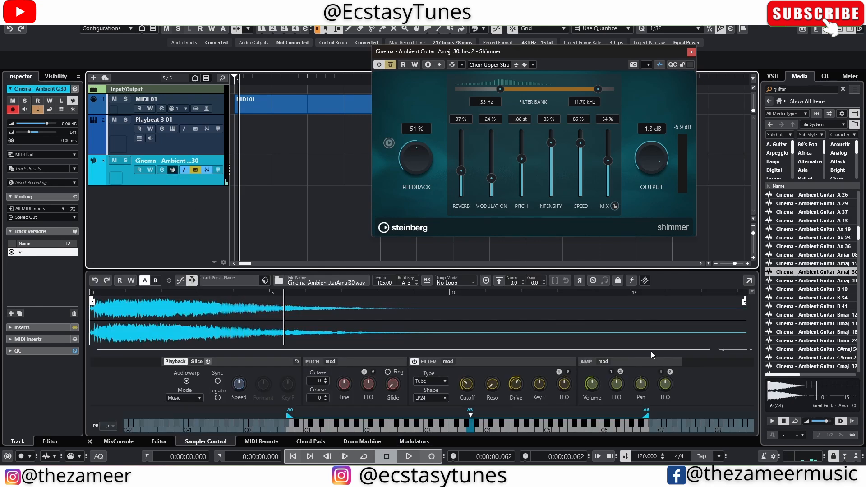
mouse_move(466, 390)
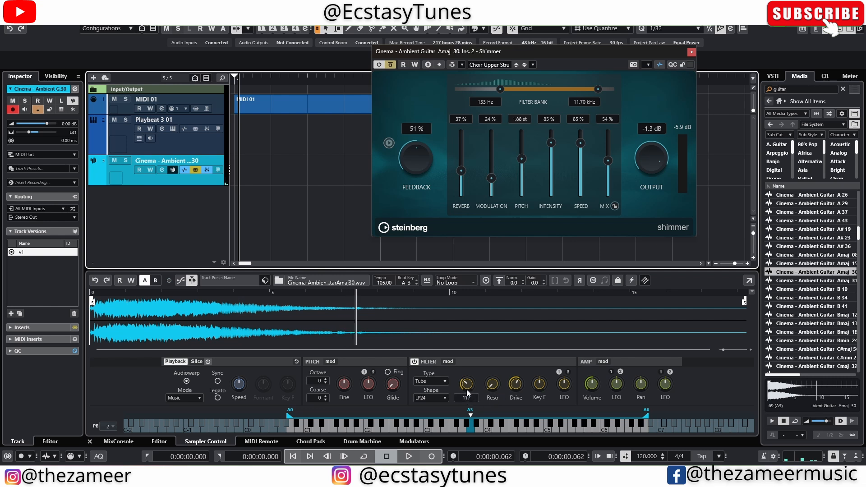
drag(466, 392, 474, 352)
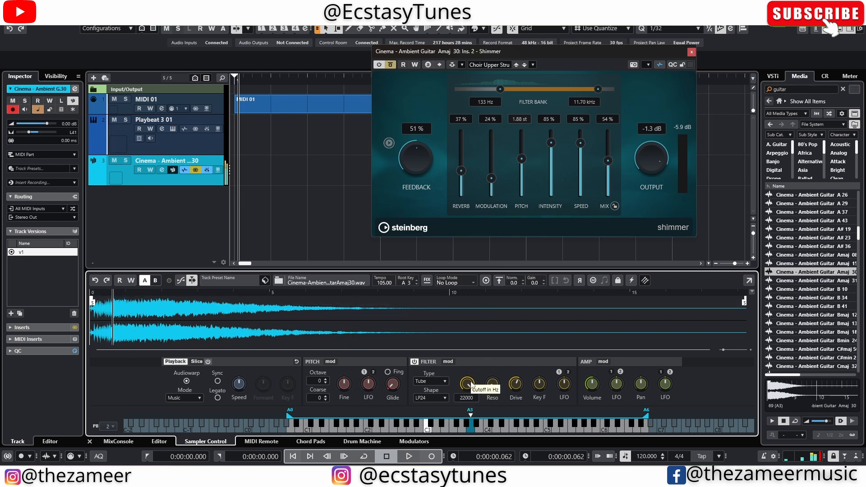
drag(470, 386, 469, 396)
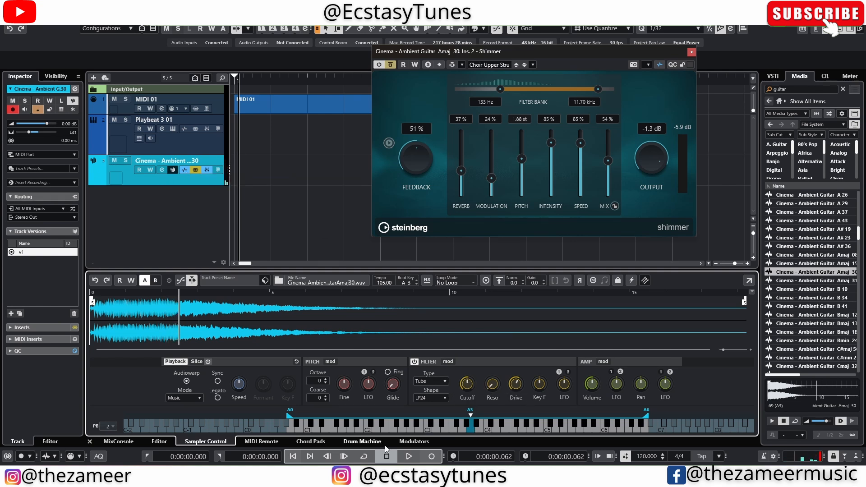
- Reactivate the LFO modulator's Pitch, Filter Cutoff and Filter Distortion targets on the guitar track
click(414, 442)
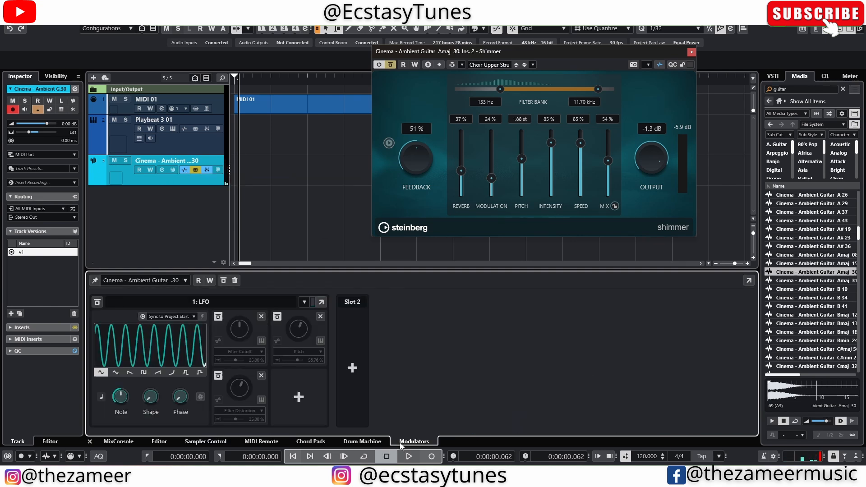
click(276, 317)
click(218, 376)
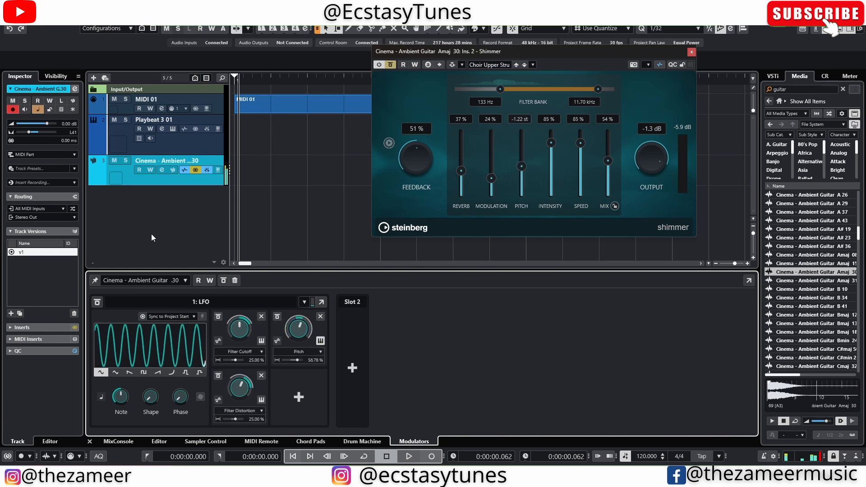
- Turn off the bypass on the guitar channel's Shimmer and Volume inserts and close the plug-in and channel windows
click(161, 169)
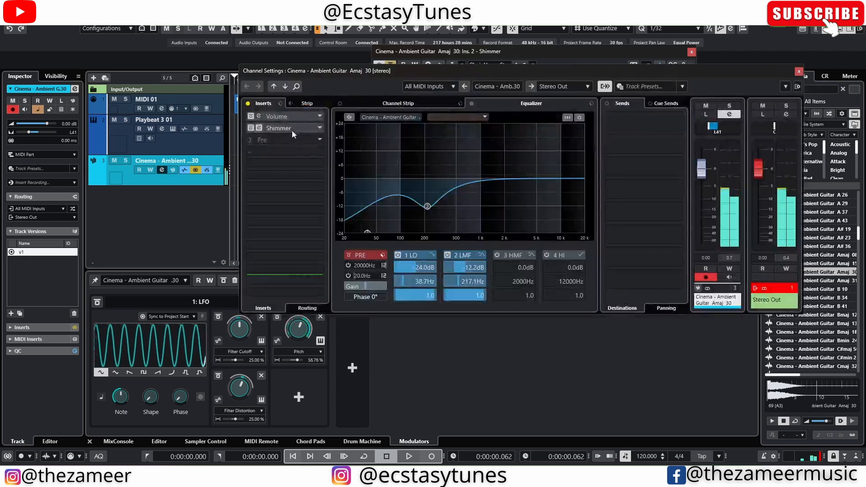
click(250, 128)
click(249, 116)
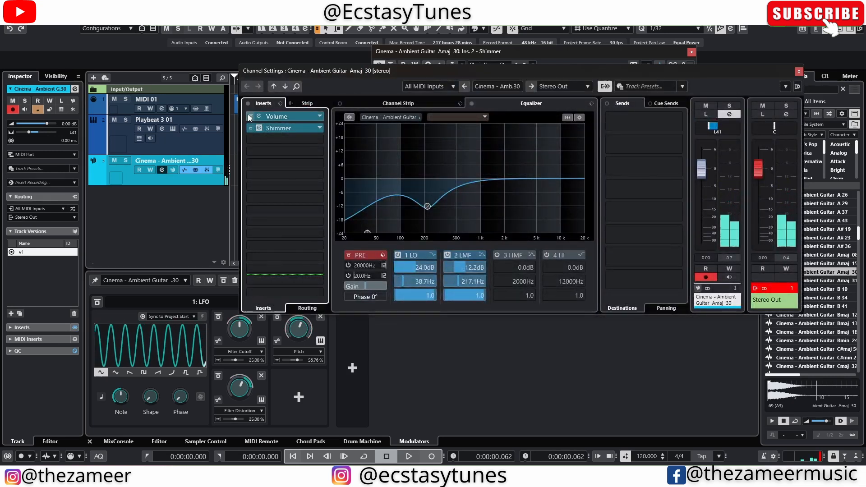
click(798, 72)
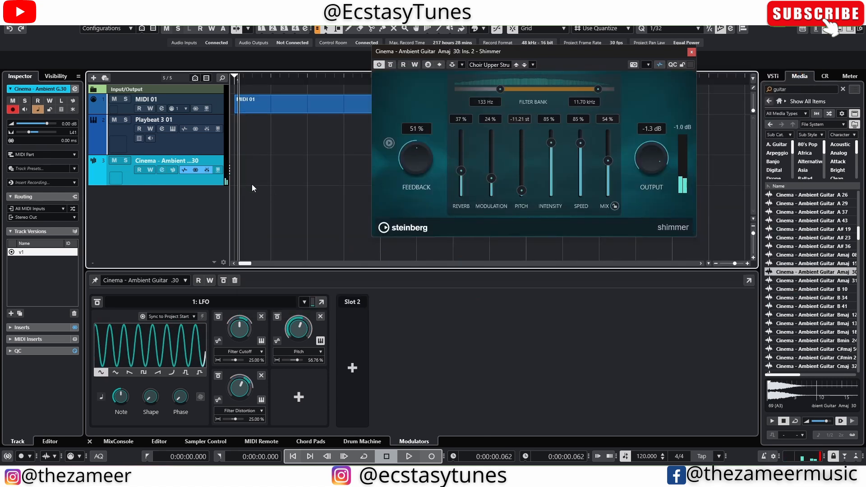
click(691, 52)
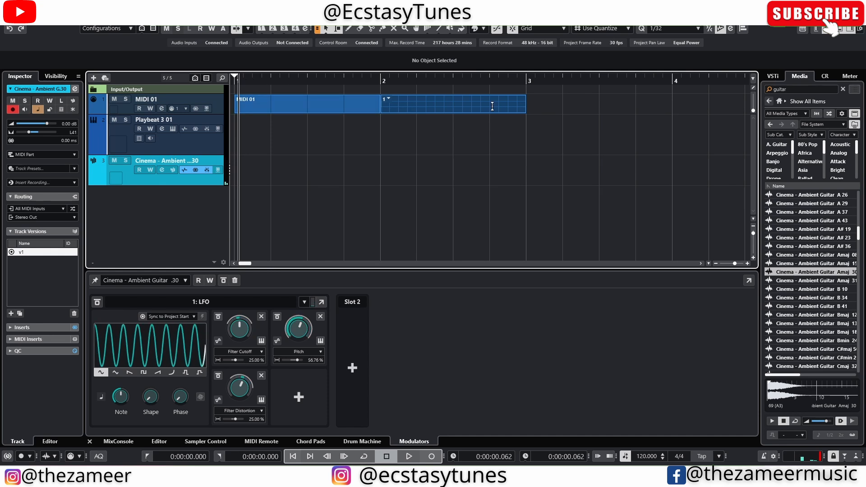
- Import the Cinema - Ambient Guitar Amaj 30 sample onto a new audio track at the start of the project
drag(824, 274, 203, 244)
click(345, 236)
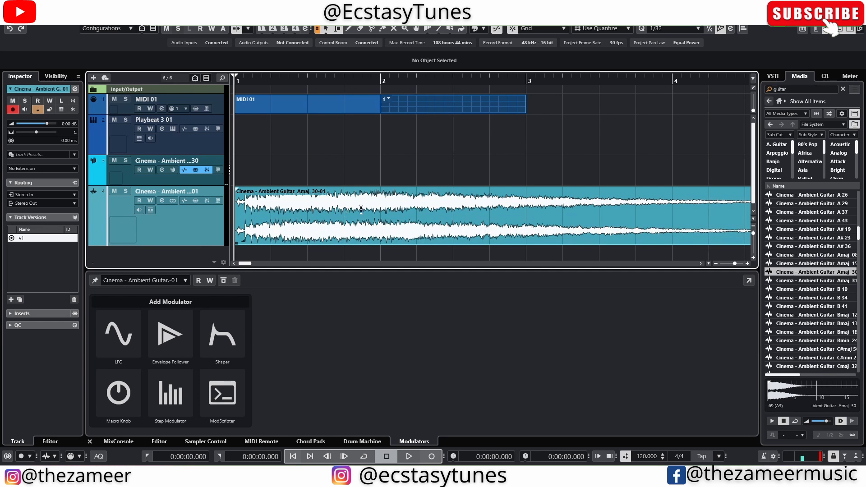
- Lower the volume of the guitar audio event within the range from about 2.3.1.59 to 3.3.1.60
scroll(363, 204, down, 5)
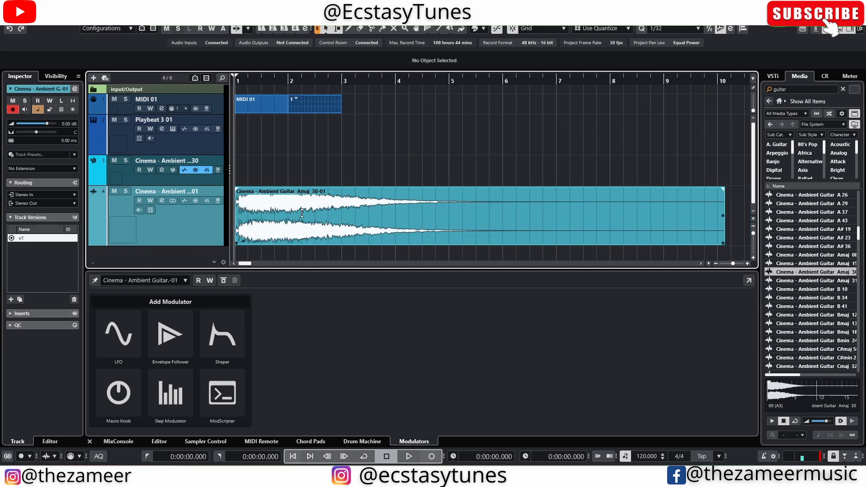
drag(317, 200, 345, 234)
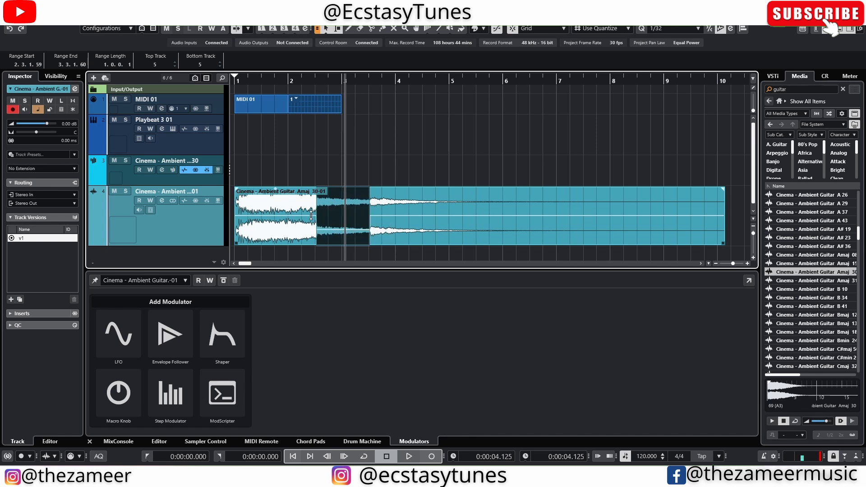
scroll(310, 252, up, 5)
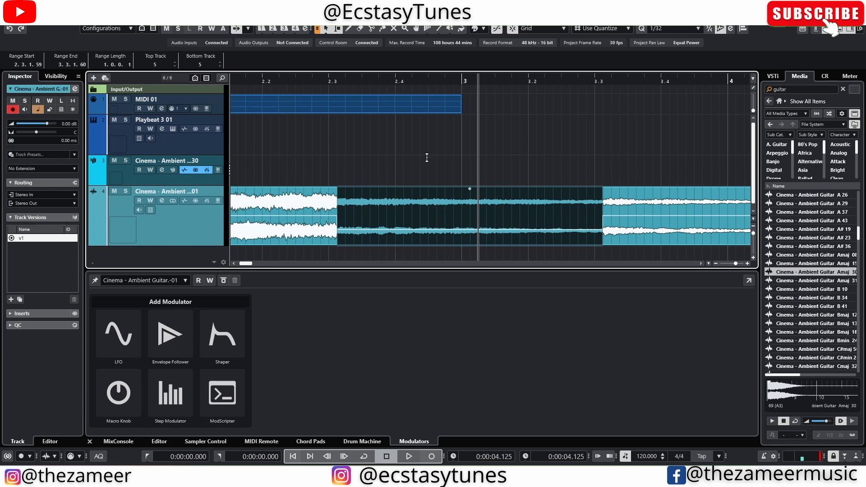
scroll(465, 171, down, 3)
- Try to split the guitar event at the range from 4.1.3.0 to 4.3.4.60 and adjust that section's volume, and undo it
drag(599, 204, 668, 206)
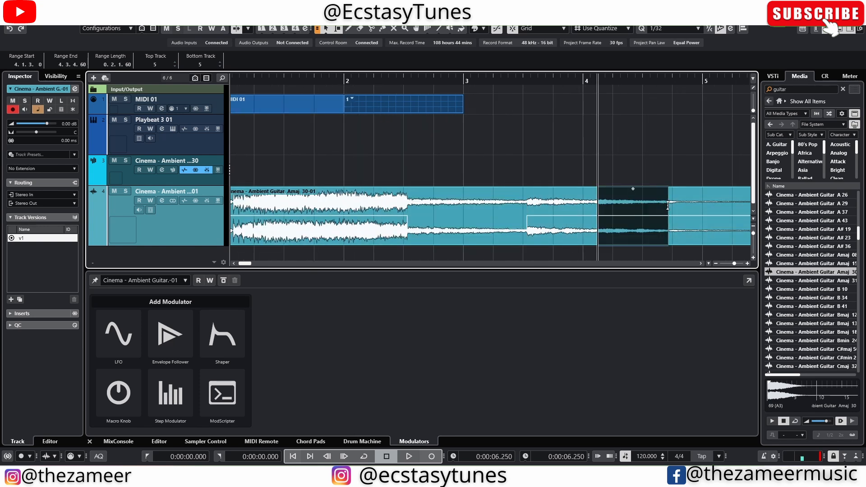
key(shift+x)
key(space)
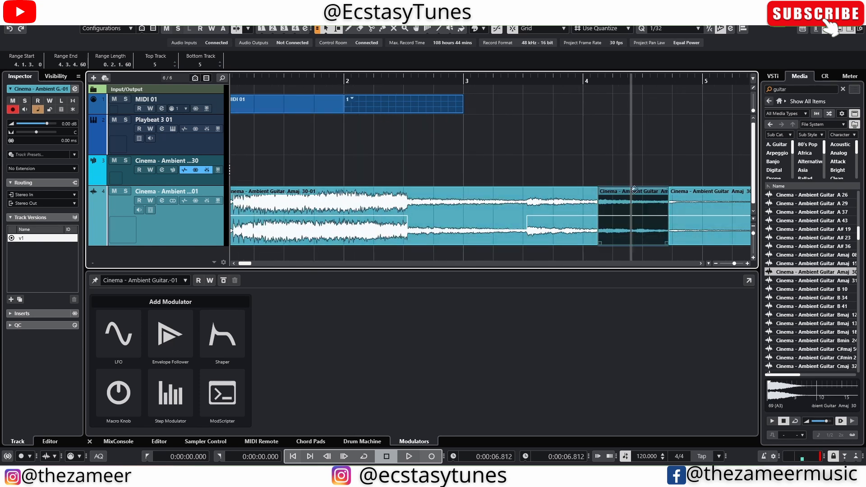
drag(633, 190, 637, 223)
key(ctrl+z)
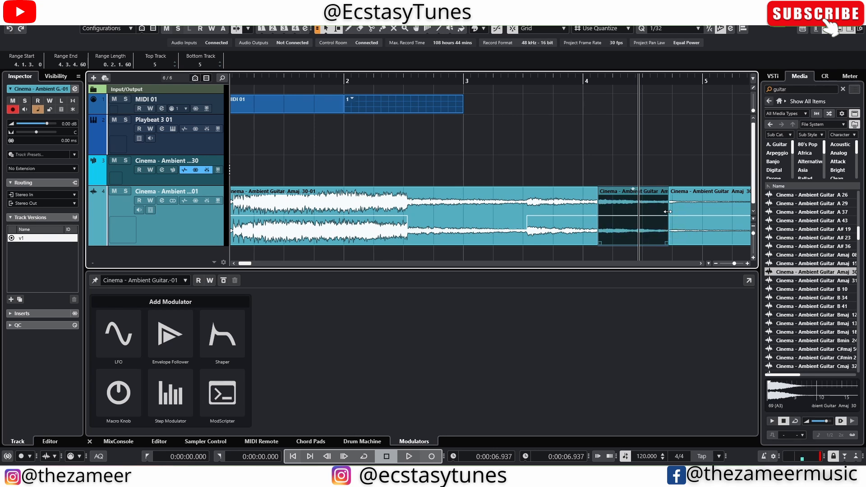
key(ctrl+z)
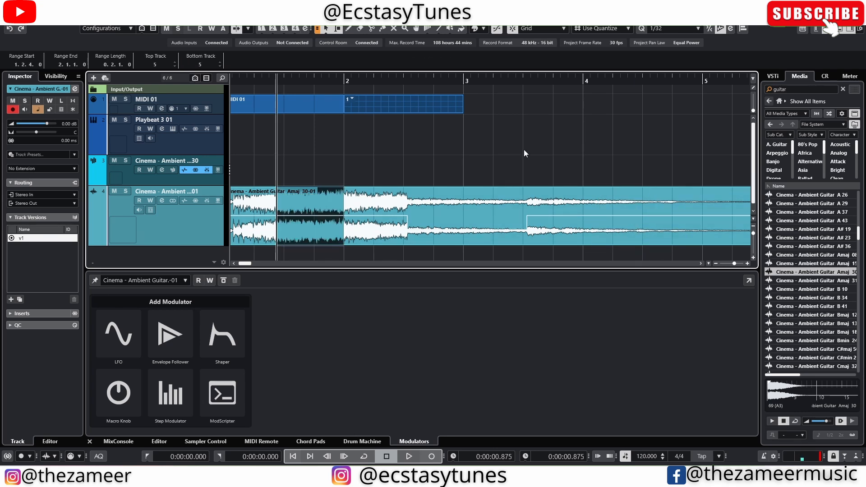
- Lower the guitar event's volume to -4.90 dB between 1.2.3.60 and 1.4.4.59, and switch to the Draw tool for its volume curve
click(524, 151)
drag(272, 200, 309, 215)
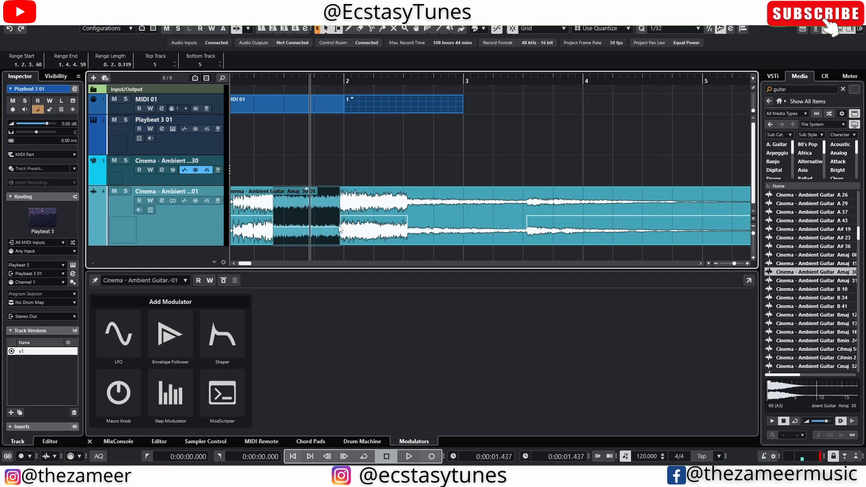
right_click(314, 222)
click(333, 215)
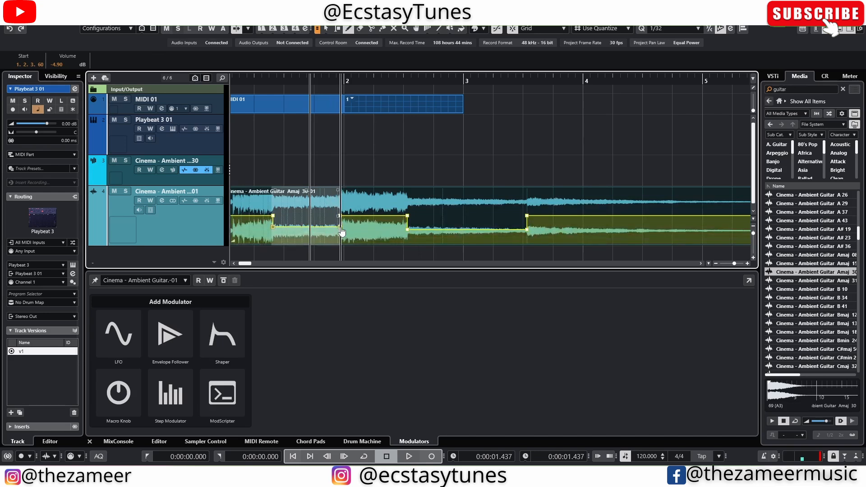
- Reshape the first dip in the guitar event's volume curve, raising a curve point at 1.2.3.0 to 3.19 dB
drag(340, 228, 332, 202)
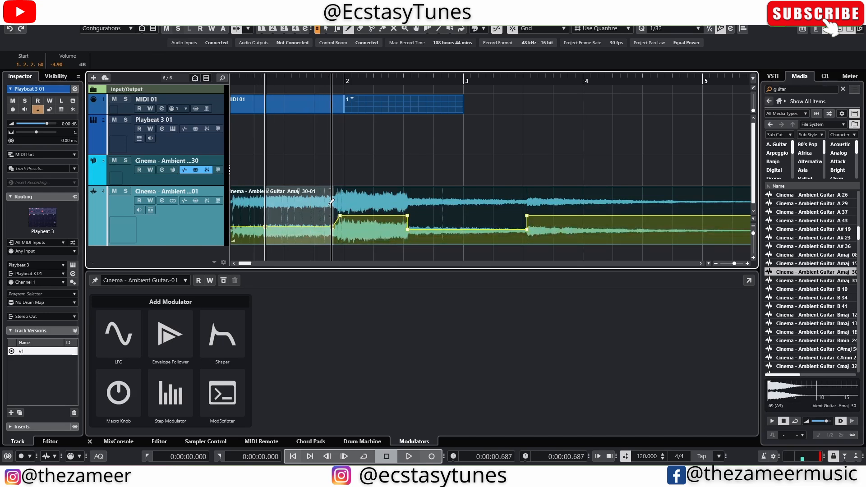
drag(265, 78, 277, 111)
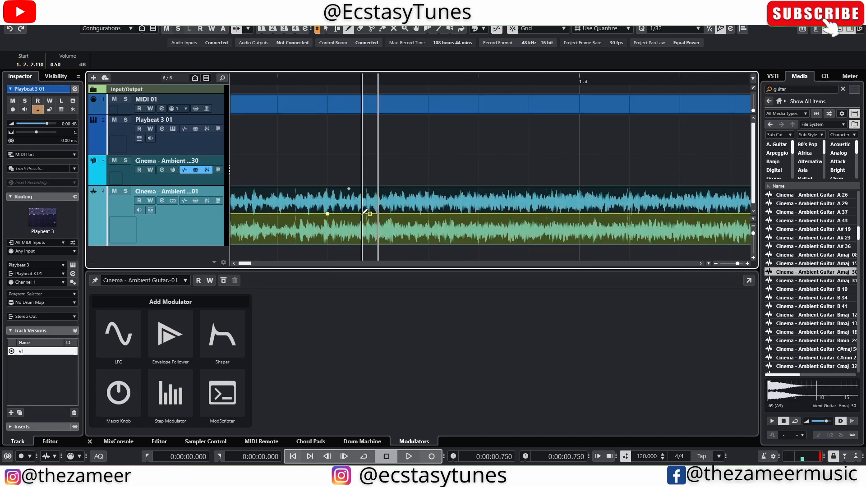
mouse_move(364, 211)
mouse_down()
mouse_move(368, 205)
mouse_move(358, 204)
mouse_move(357, 219)
mouse_up()
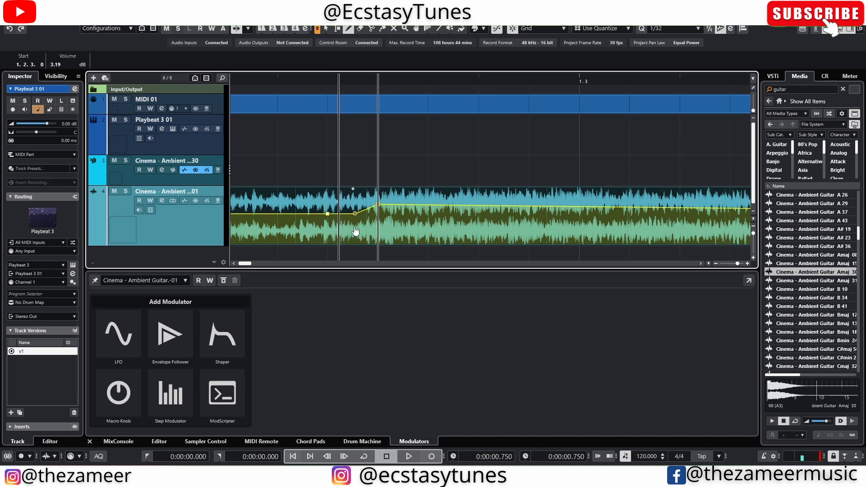
scroll(325, 230, down, 4)
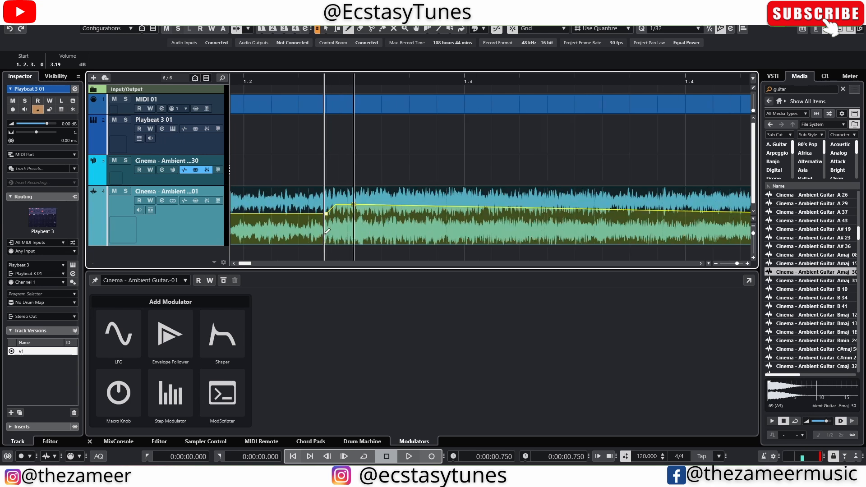
scroll(323, 231, down, 4)
scroll(278, 249, up, 3)
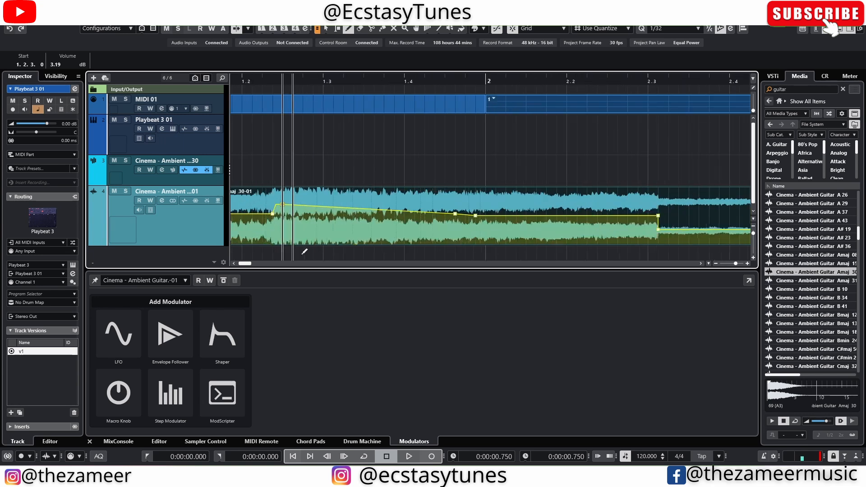
scroll(303, 253, down, 2)
scroll(313, 251, down, 2)
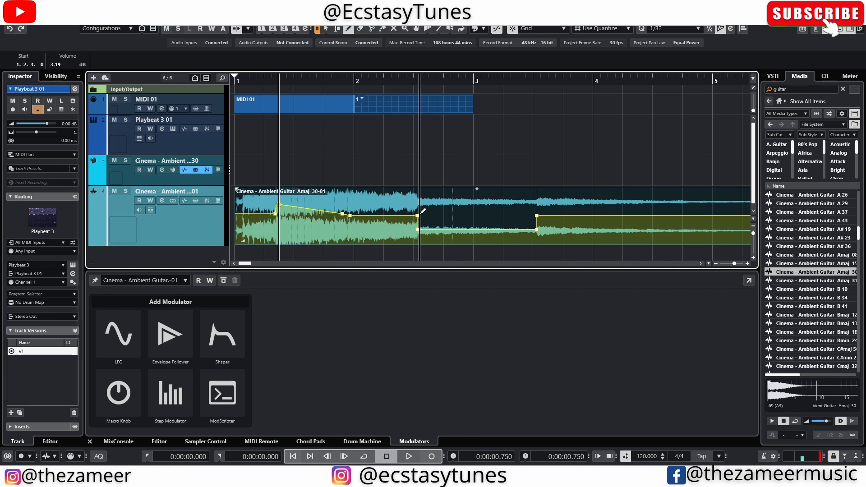
- Lower the guitar event's volume curve point at 2.3.1.59 to -1.97 dB
mouse_move(418, 219)
mouse_down()
mouse_move(393, 214)
mouse_move(422, 225)
mouse_up()
key(g)
key(g)
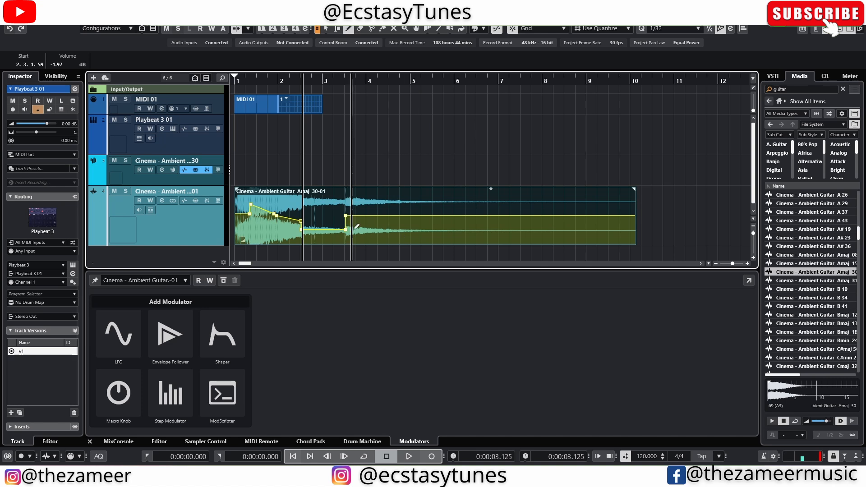
- Return to the Object Selection tool and select the whole guitar audio event
key(1)
drag(345, 194, 408, 197)
click(686, 246)
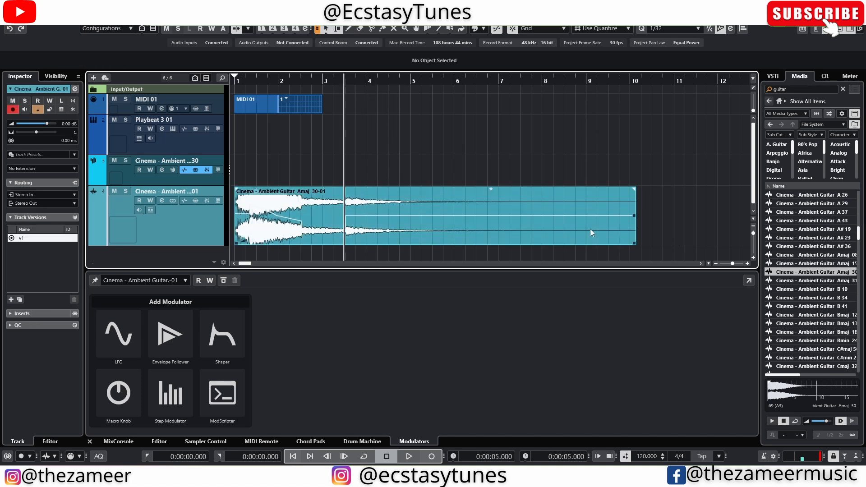
click(590, 229)
key(g)
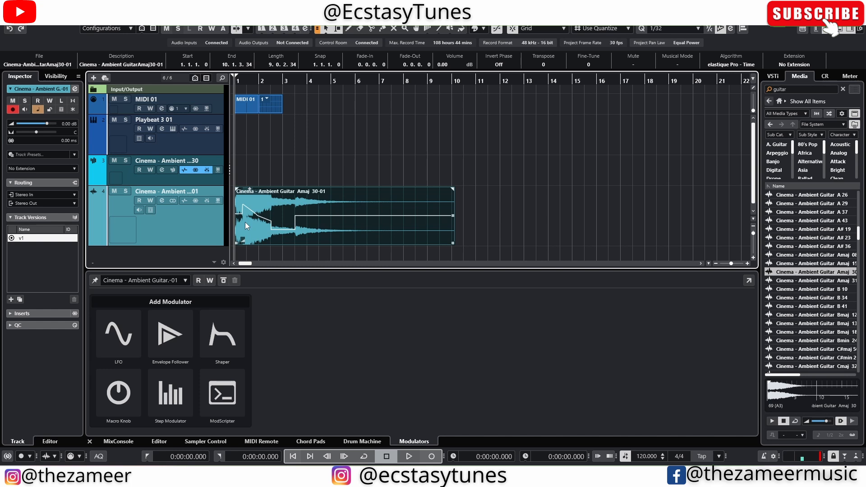
click(324, 163)
key(g)
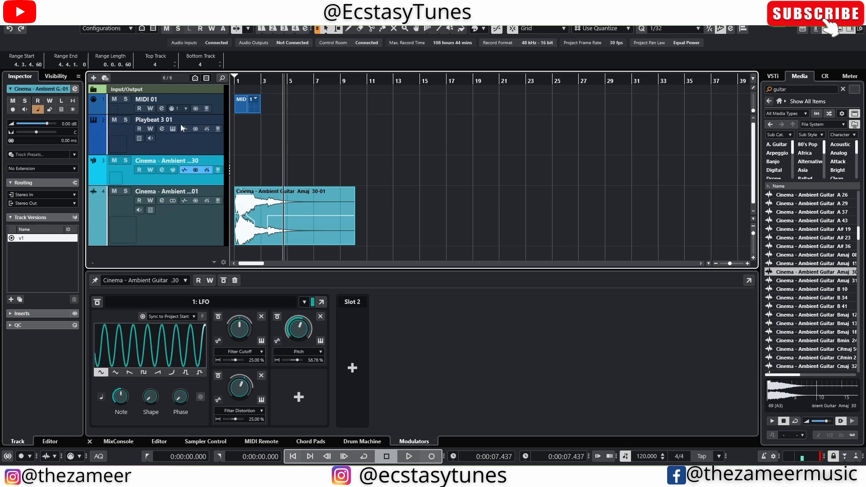
click(211, 139)
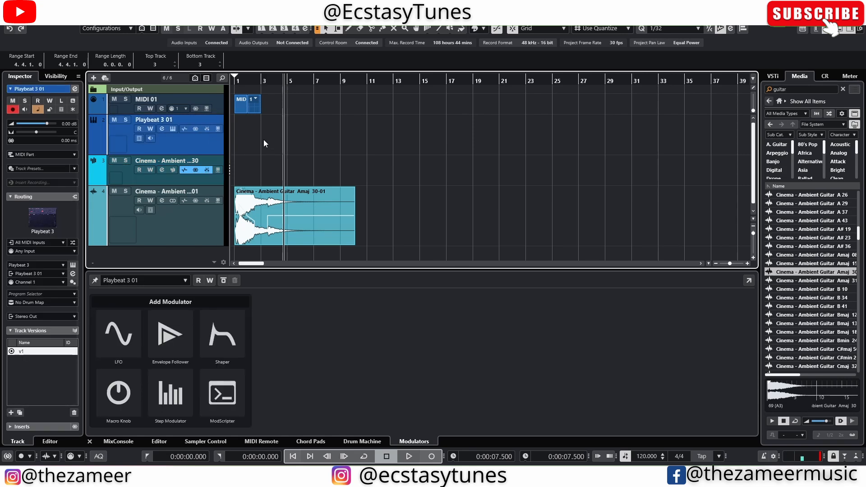
click(238, 134)
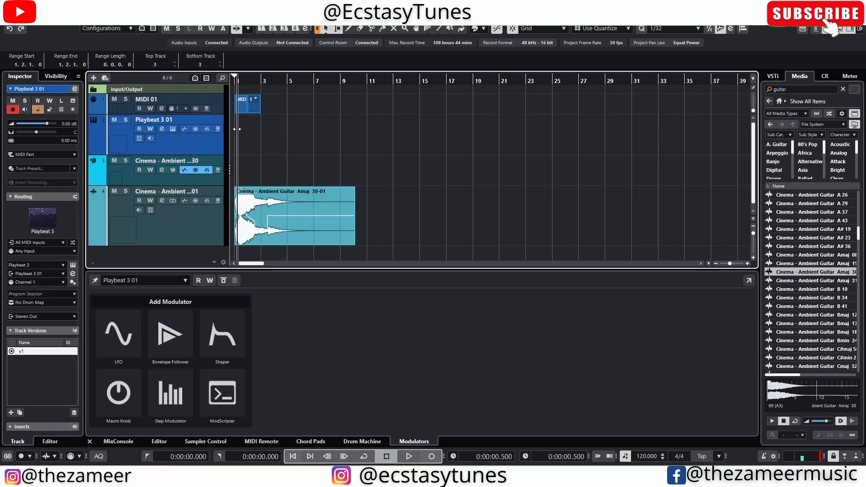
scroll(320, 135, down, 1)
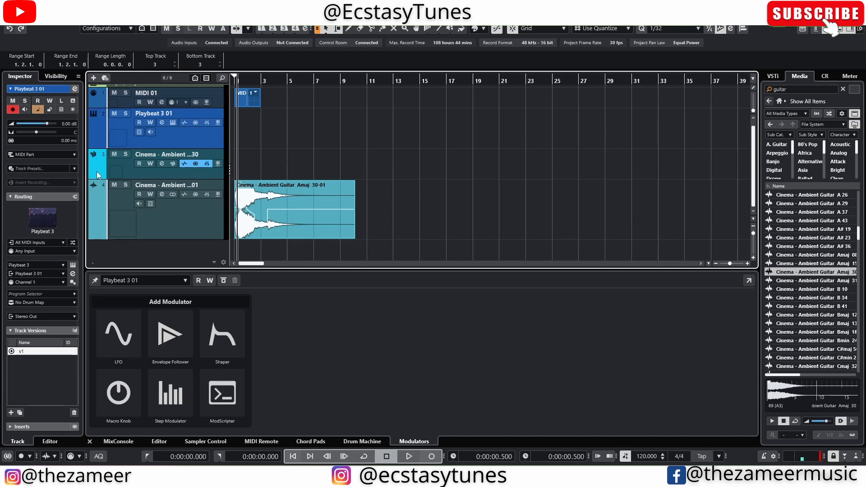
click(222, 99)
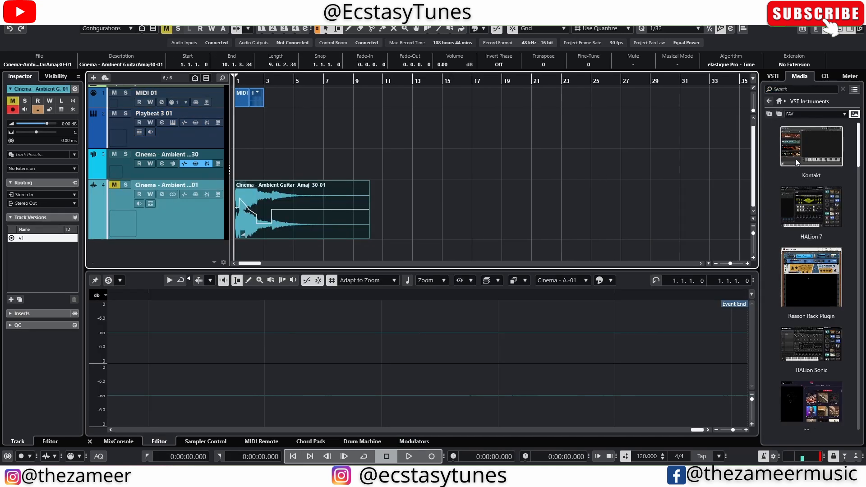
- Add a Kontakt instrument track named Piano below the guitar audio track and record a piano part from the project start
drag(795, 162, 158, 247)
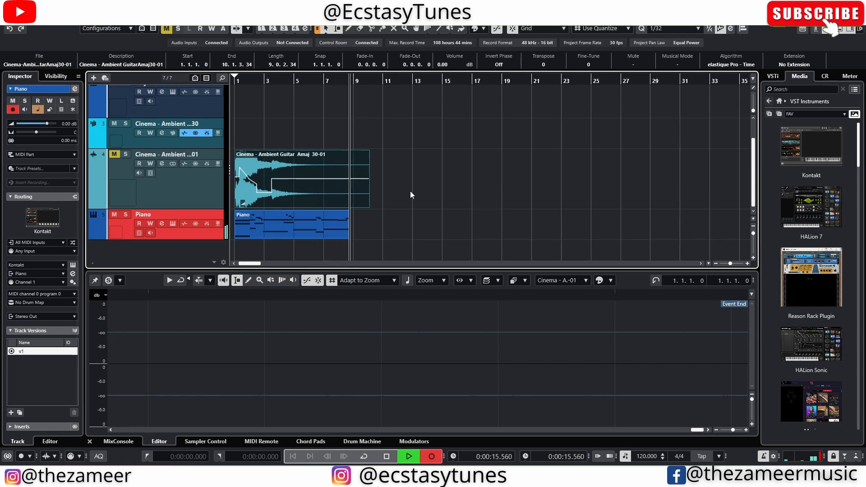
key(space)
- Open the recorded Piano part in the Key Editor and move the editor into its own window
double_click(311, 231)
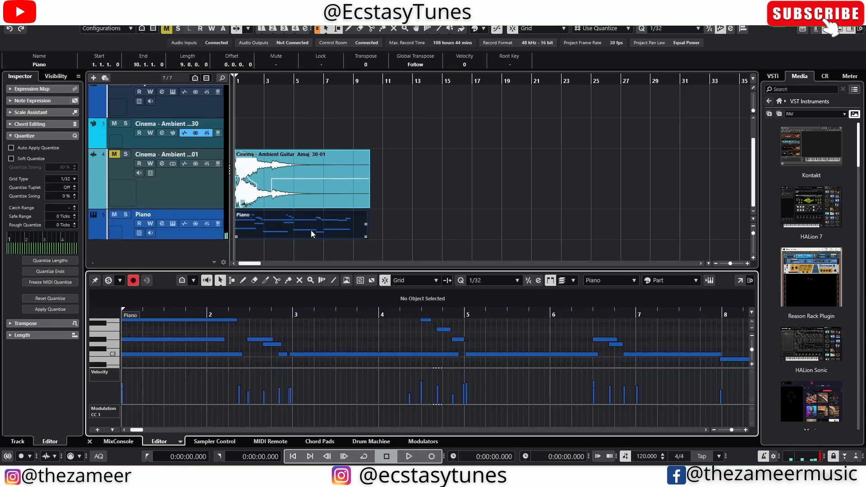
click(739, 280)
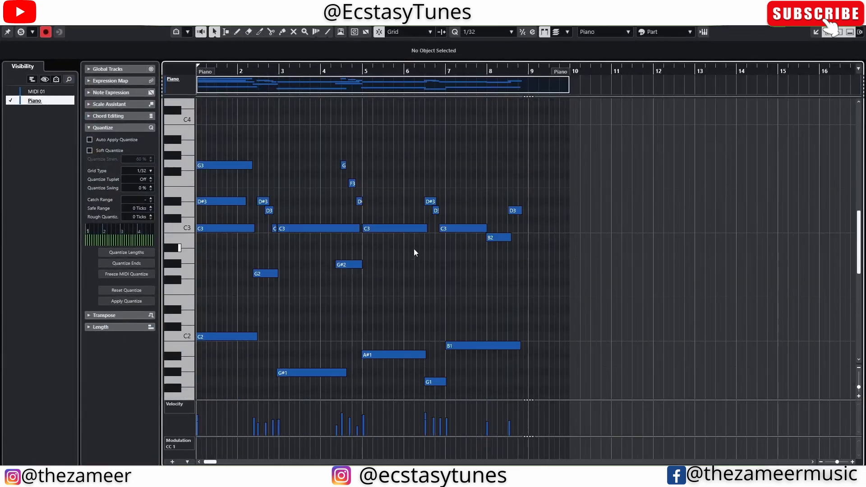
scroll(551, 150, down, 5)
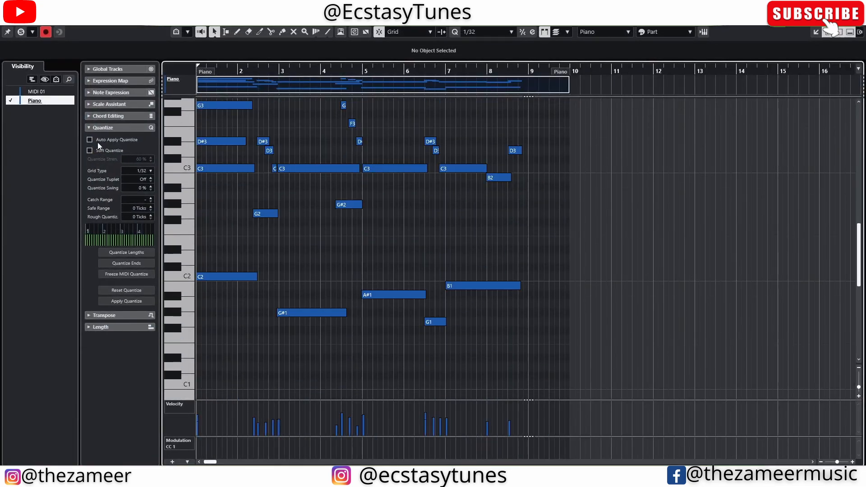
- Start playback of the Piano part and set the quantize preset to 1/16
key(space)
scroll(244, 233, up, 8)
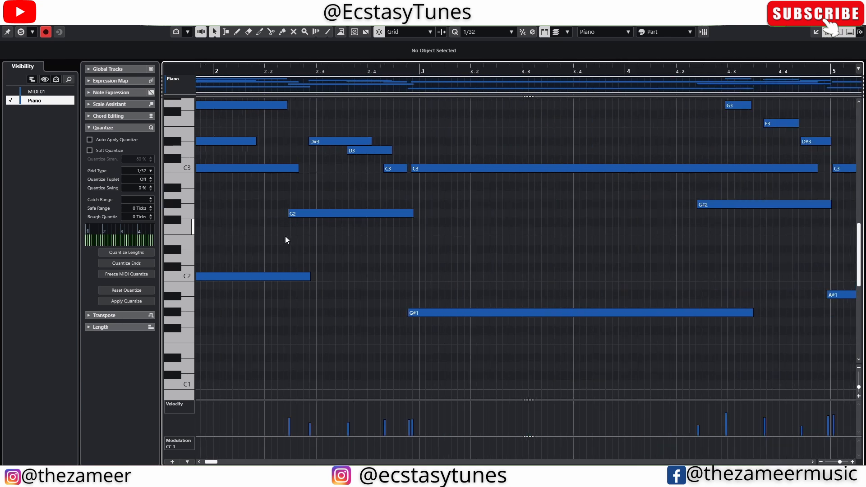
scroll(326, 232, down, 1)
click(471, 31)
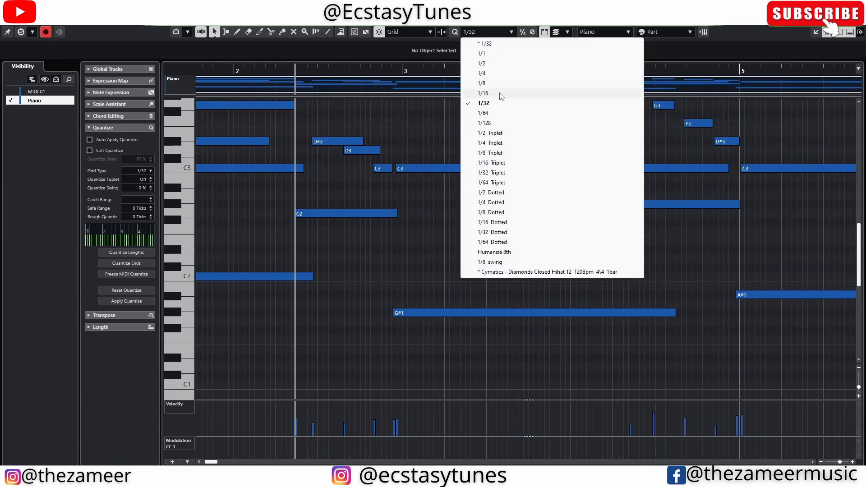
click(490, 93)
- Examine the timing and length of the recorded piano notes along the part during playback
scroll(331, 201, down, 1)
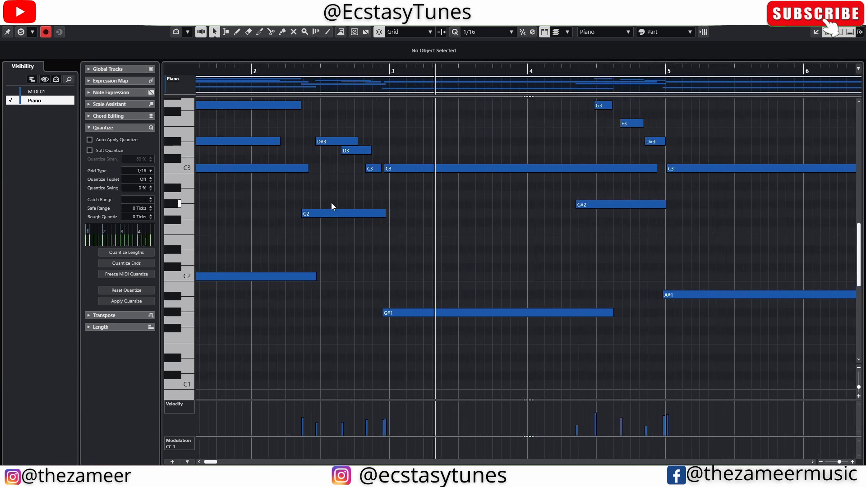
scroll(356, 201, up, 5)
scroll(359, 201, up, 5)
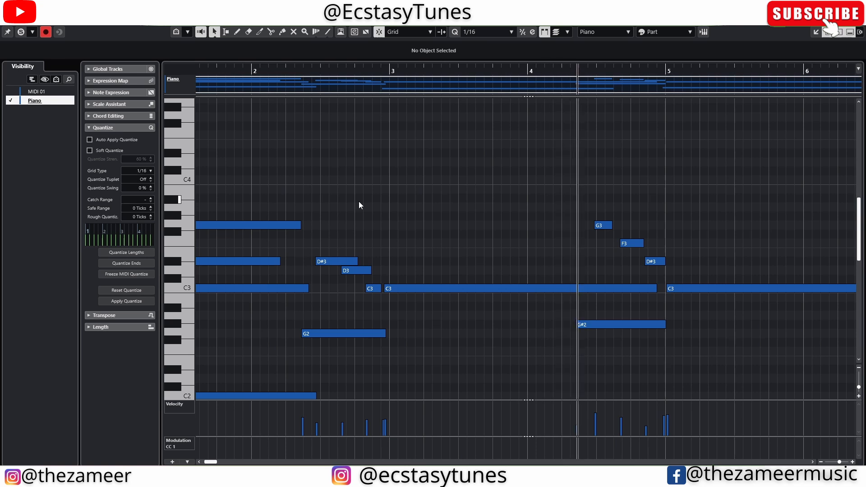
scroll(359, 201, down, 1)
scroll(440, 197, up, 1)
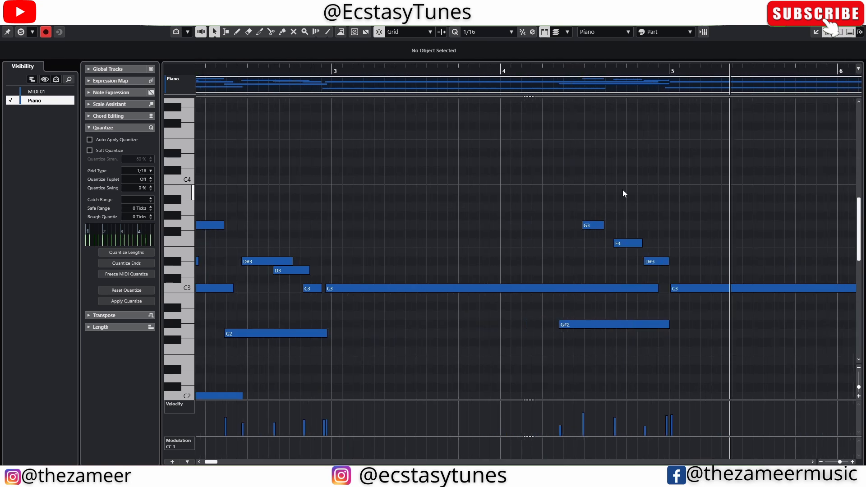
scroll(622, 190, down, 2)
scroll(364, 224, up, 1)
scroll(364, 223, down, 1)
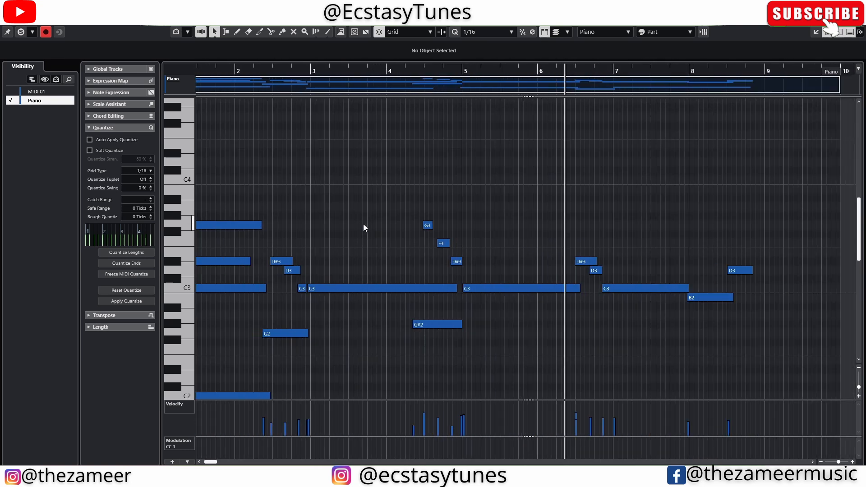
scroll(363, 224, down, 1)
scroll(413, 226, down, 1)
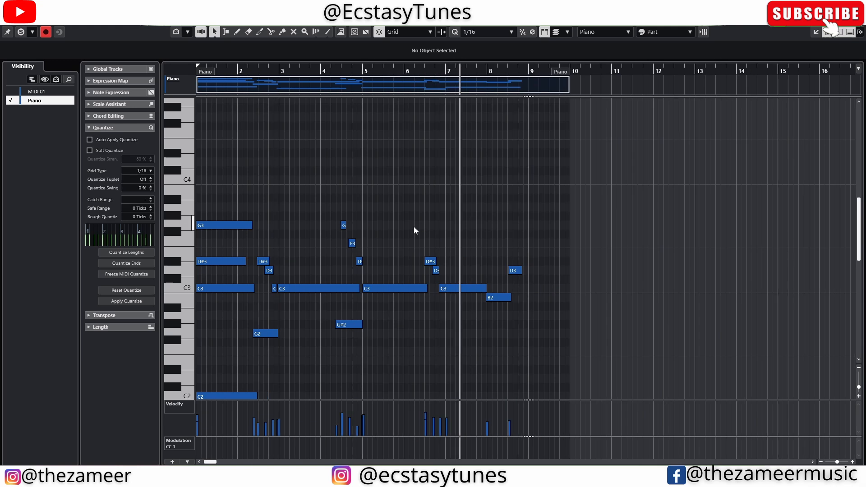
scroll(413, 226, up, 1)
scroll(479, 219, down, 1)
scroll(480, 218, down, 1)
scroll(484, 217, up, 1)
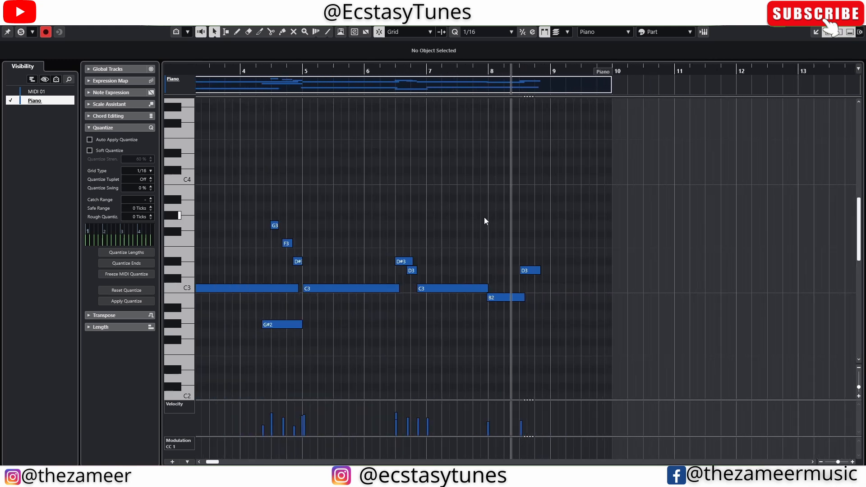
- Stop playback of the Piano part and return the Key Editor from its own window to the project window's lower zone
scroll(483, 218, down, 1)
key(space)
scroll(219, 219, up, 4)
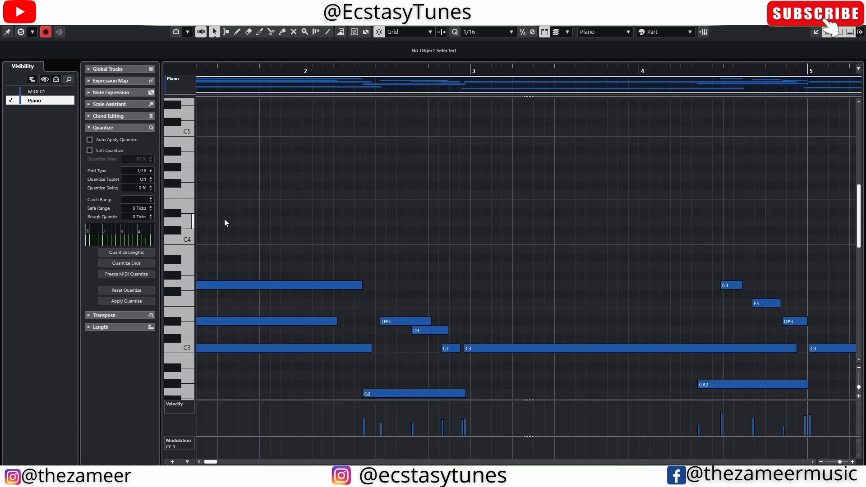
scroll(224, 218, down, 3)
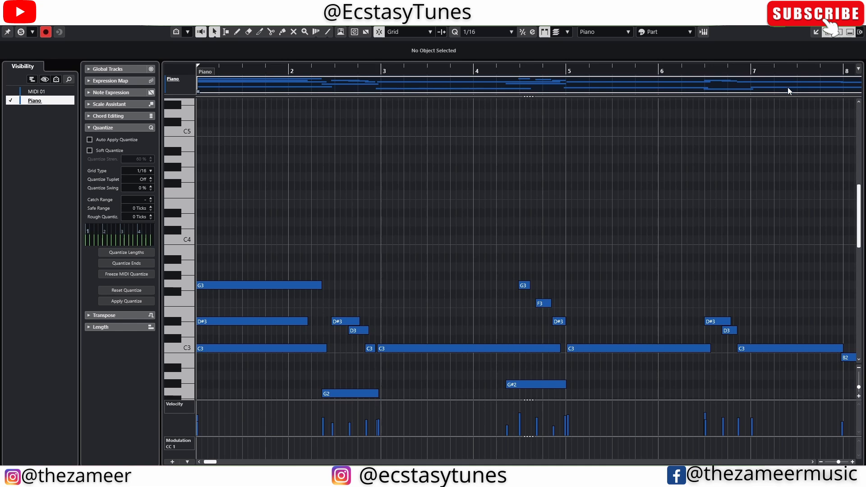
click(815, 31)
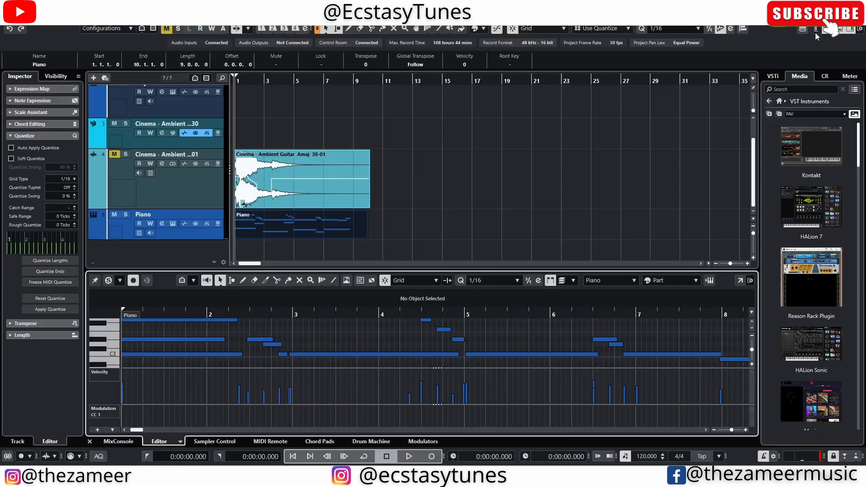
- Show the Piano part in the Score Editor in its own window and select the bass-staff note in bar 1
click(180, 442)
click(210, 440)
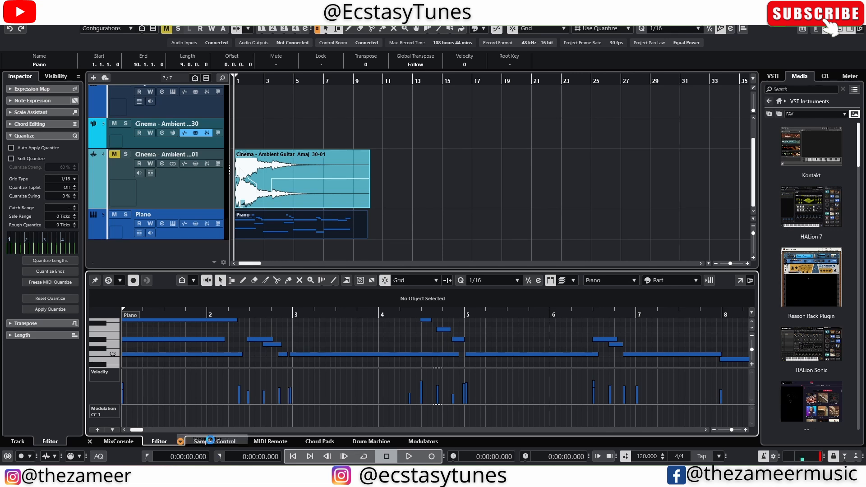
click(740, 280)
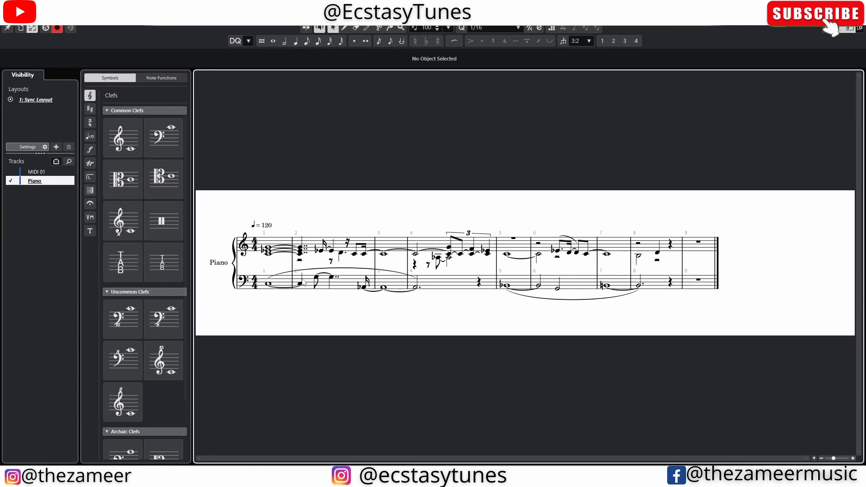
click(267, 285)
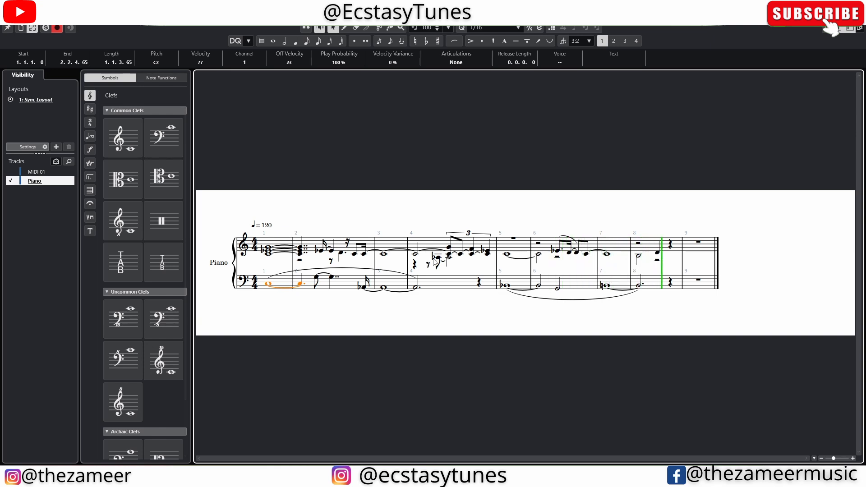
click(741, 269)
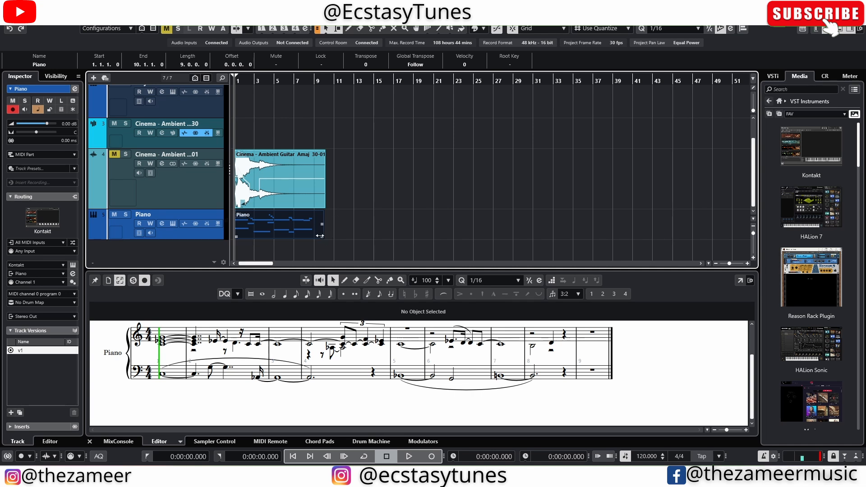
- Shorten the Piano part in the arrangement so that it ends at 9.1.4.0
drag(324, 228, 319, 234)
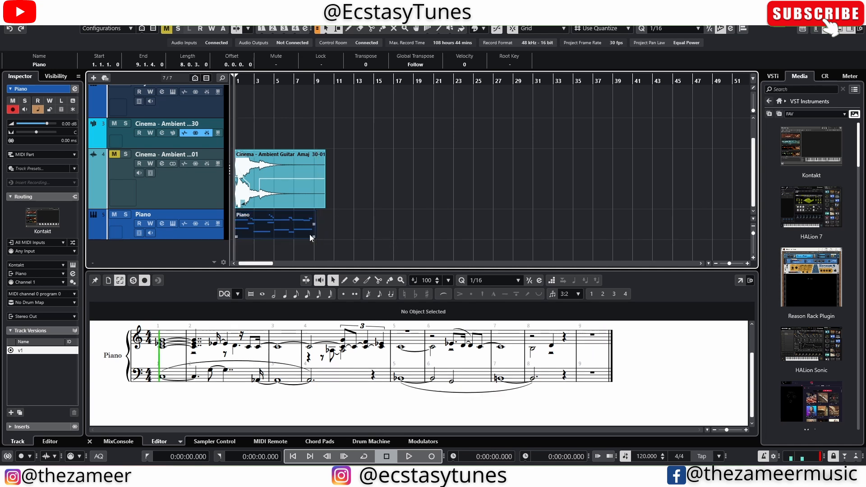
scroll(257, 244, up, 2)
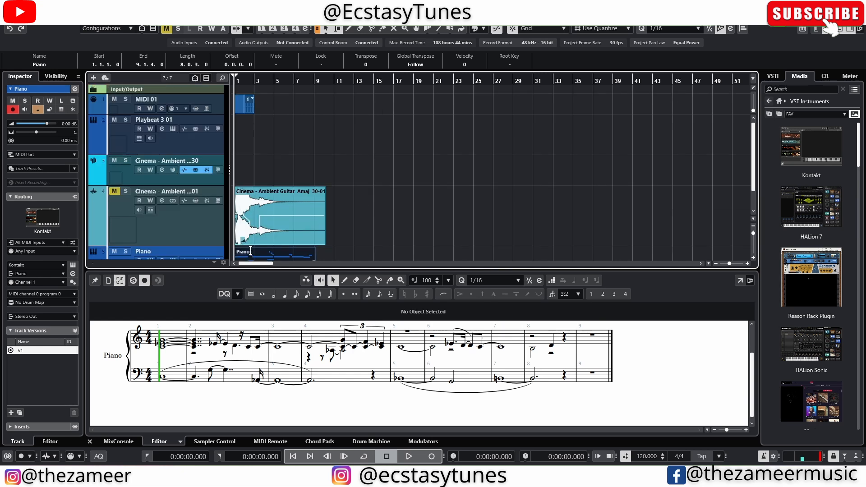
scroll(271, 234, down, 2)
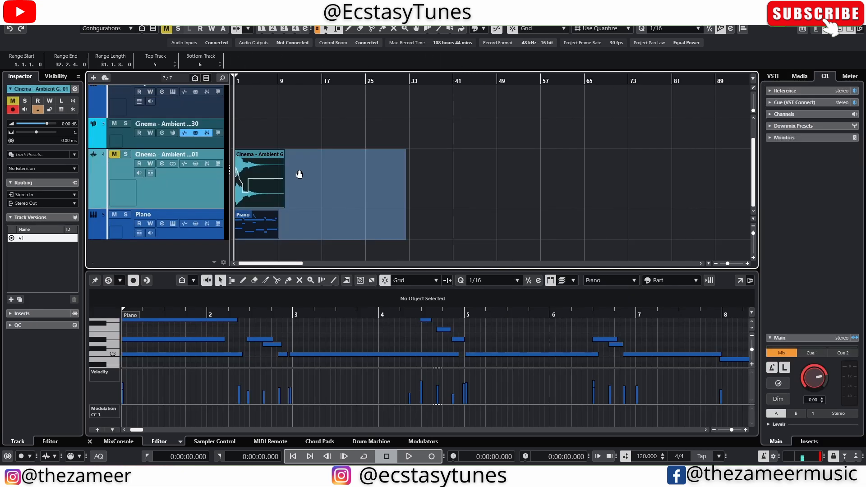
- Select the MIDI 01 track and clear the range selection in the arrangement
scroll(191, 131, up, 2)
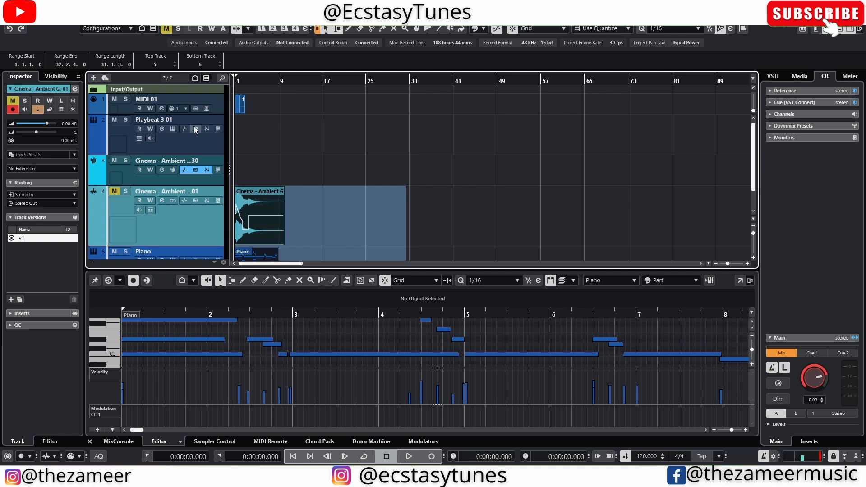
click(215, 115)
click(217, 109)
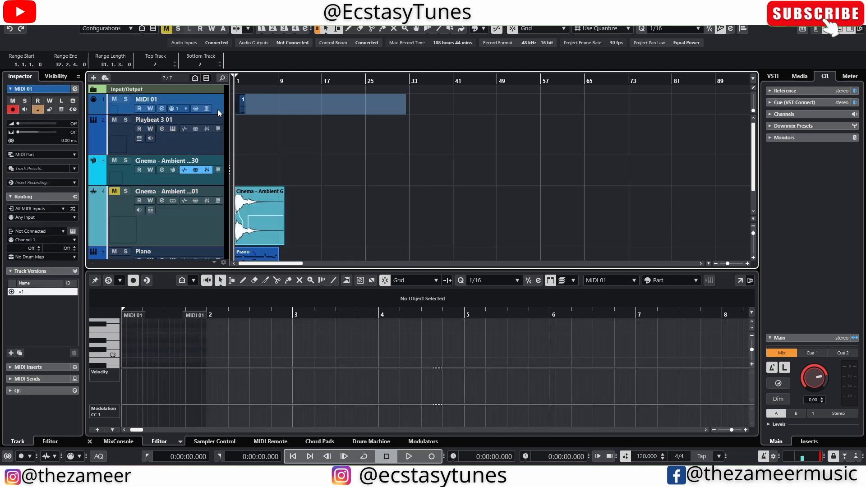
click(310, 166)
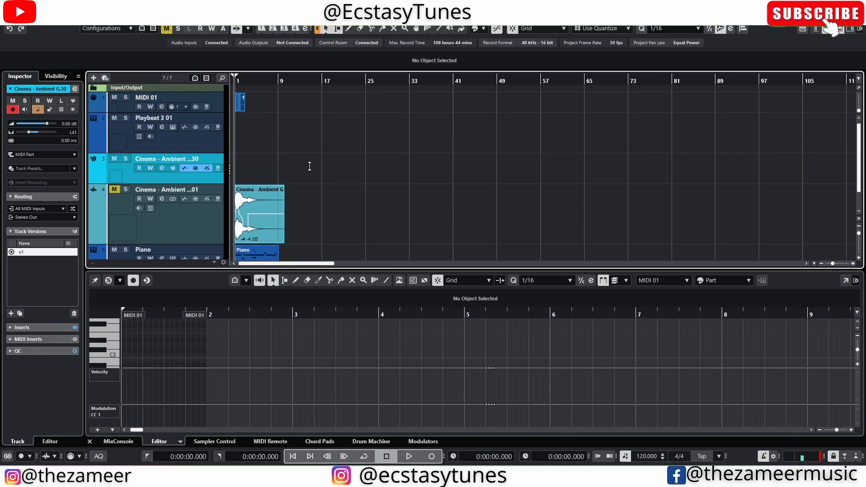